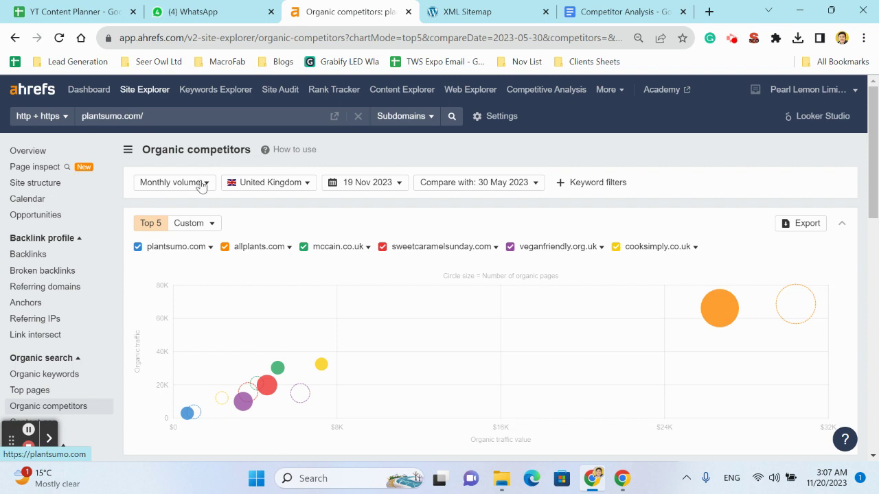
# - Look up the domain plantsumo.com in Site Explorer
pyautogui.click(136, 96)
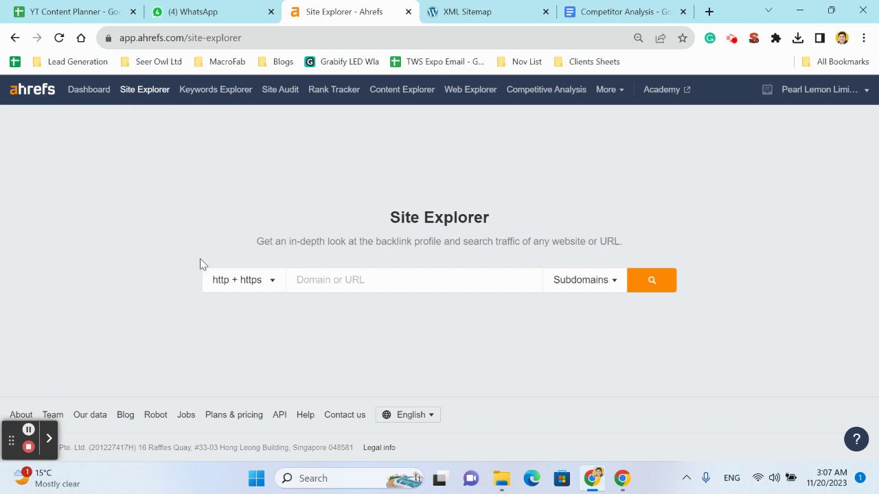
pyautogui.click(357, 282)
pyautogui.write('plantsumo.com')
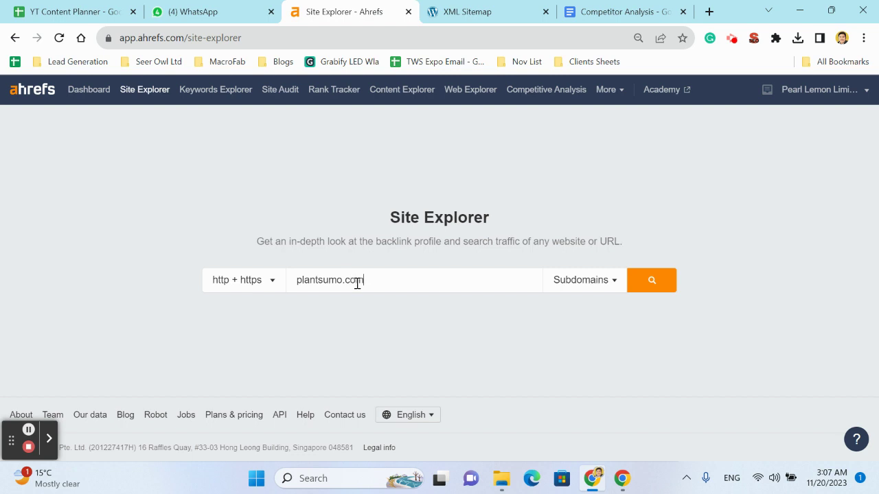
pyautogui.press('Return')
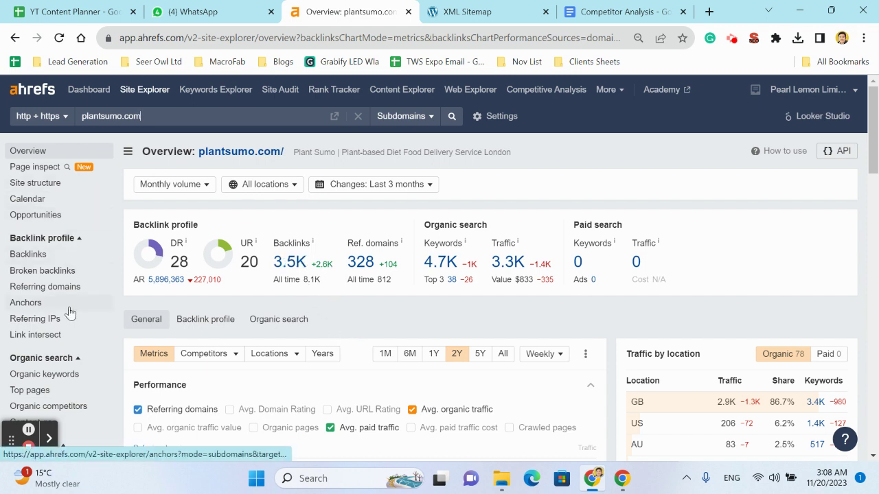
# - Open the Organic competitors report for plantsumo.com and review its list of top competing domains
pyautogui.scroll(-1, 69, 310)
pyautogui.click(68, 350)
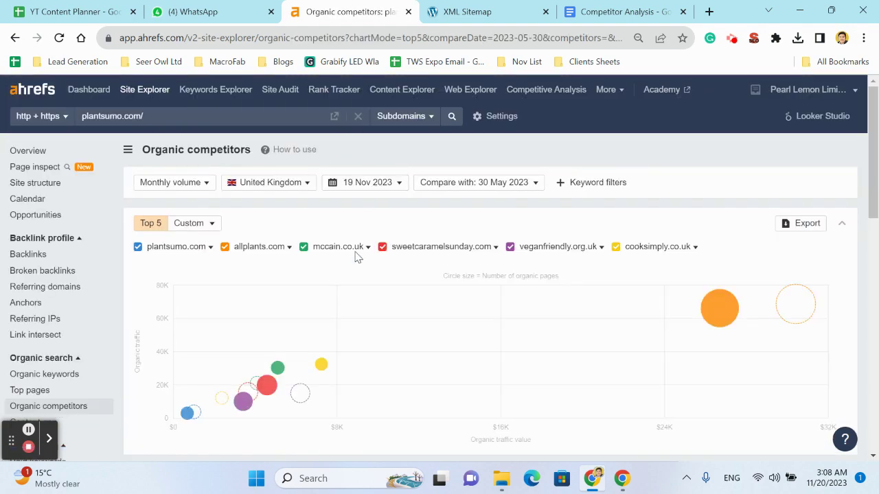
pyautogui.scroll(-3, 355, 255)
pyautogui.scroll(-5, 355, 257)
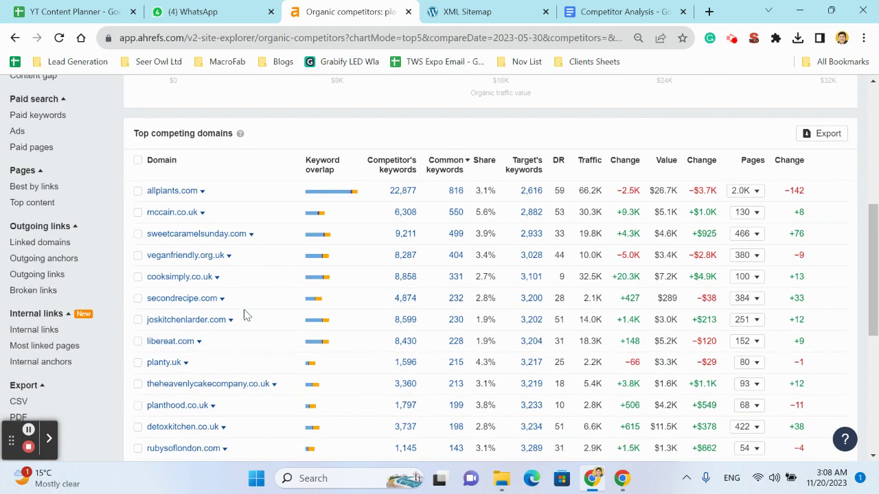
pyautogui.scroll(-3, 226, 300)
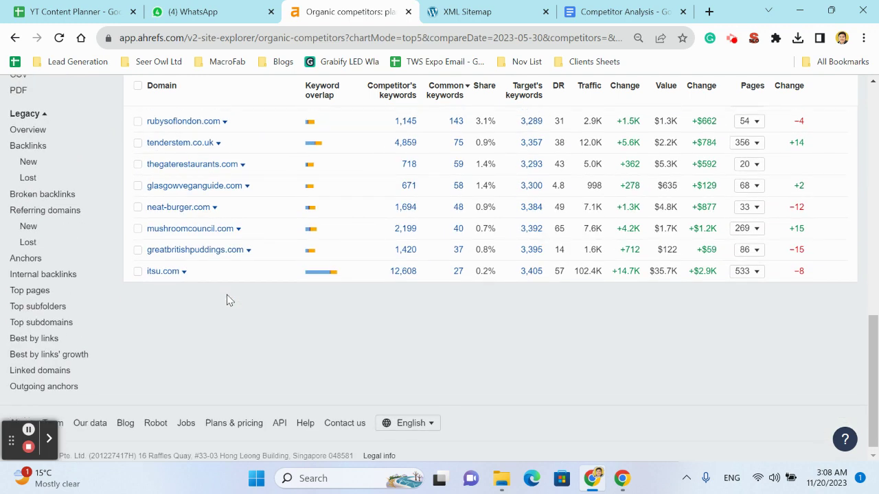
pyautogui.scroll(3, 227, 298)
pyautogui.scroll(2, 201, 262)
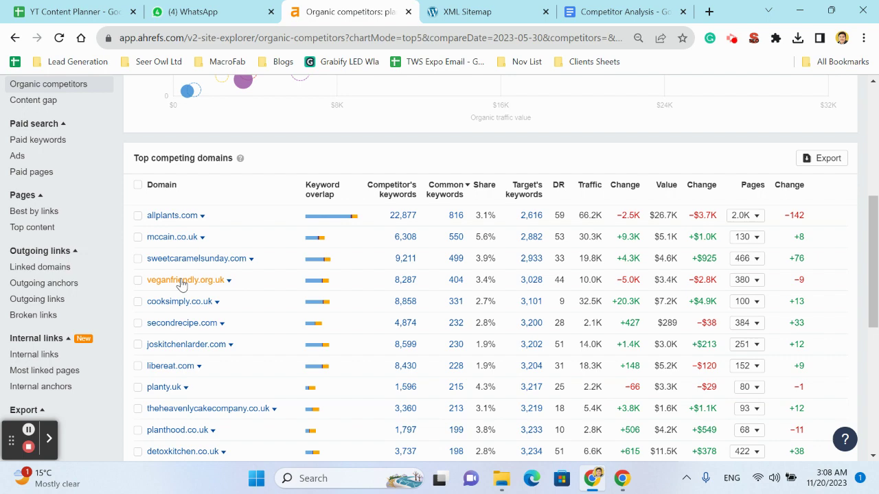
pyautogui.scroll(-1, 181, 284)
pyautogui.scroll(1, 180, 281)
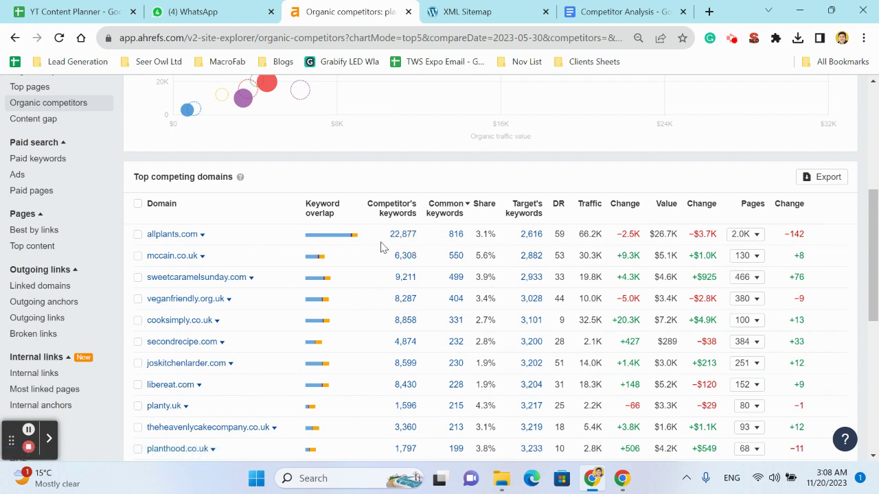
# - Examine the keyword count and traffic of allplants.com, and the keyword count of mccain.co.uk, among the top competing domains
pyautogui.moveTo(388, 234); pyautogui.dragTo(422, 242)
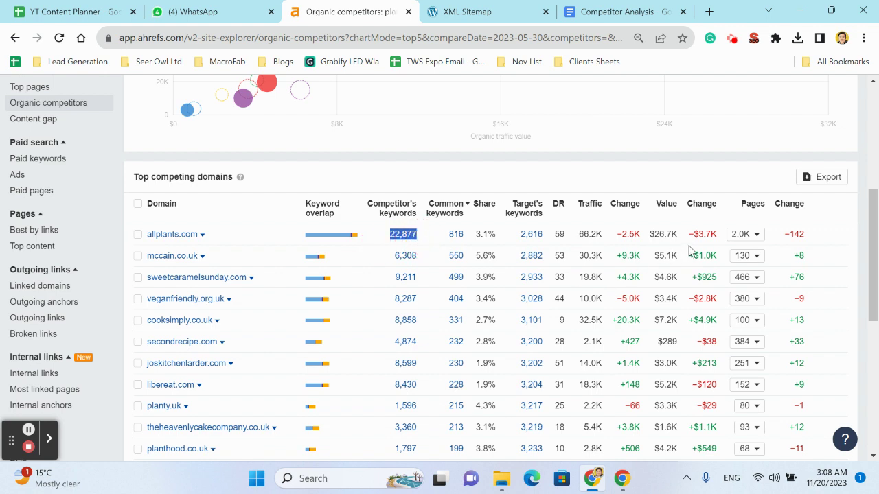
pyautogui.moveTo(579, 235); pyautogui.dragTo(606, 240)
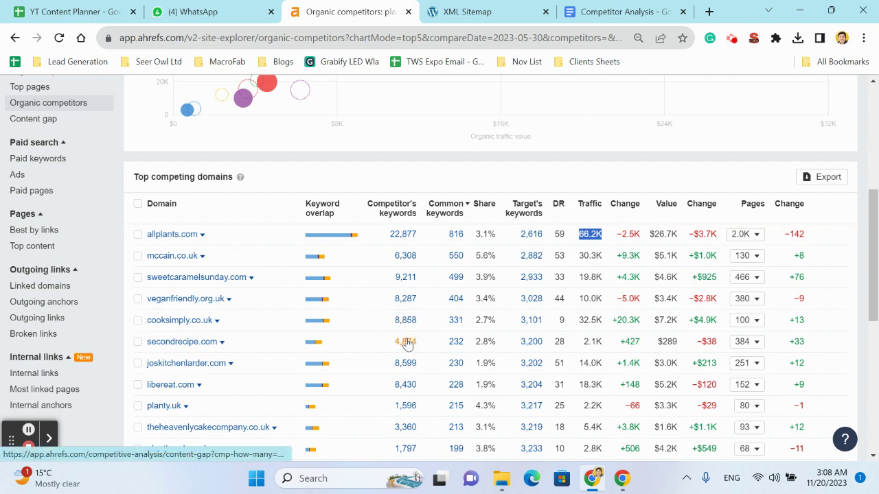
pyautogui.scroll(-1, 406, 344)
pyautogui.scroll(-3, 406, 344)
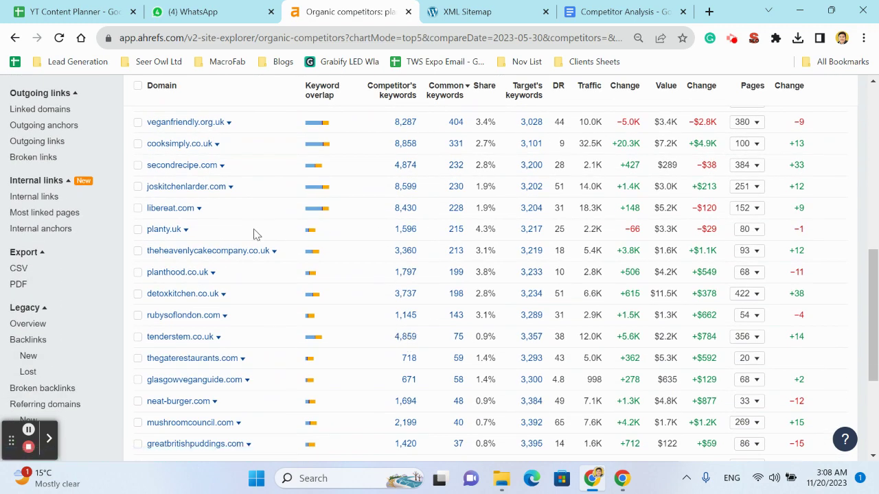
pyautogui.scroll(2, 254, 232)
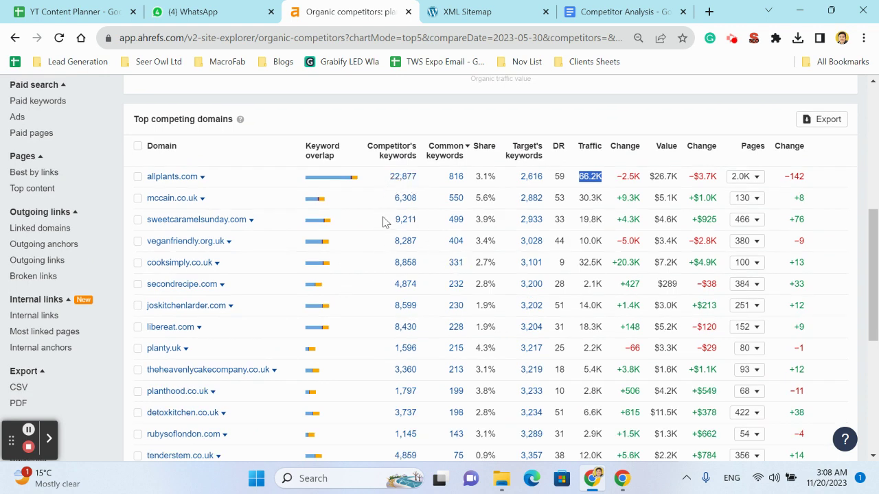
pyautogui.doubleClick(404, 198)
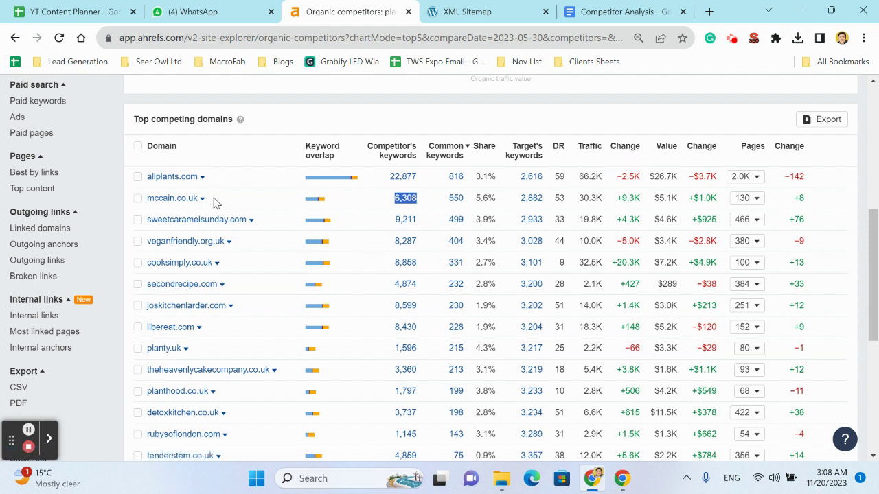
pyautogui.moveTo(219, 199); pyautogui.dragTo(146, 197)
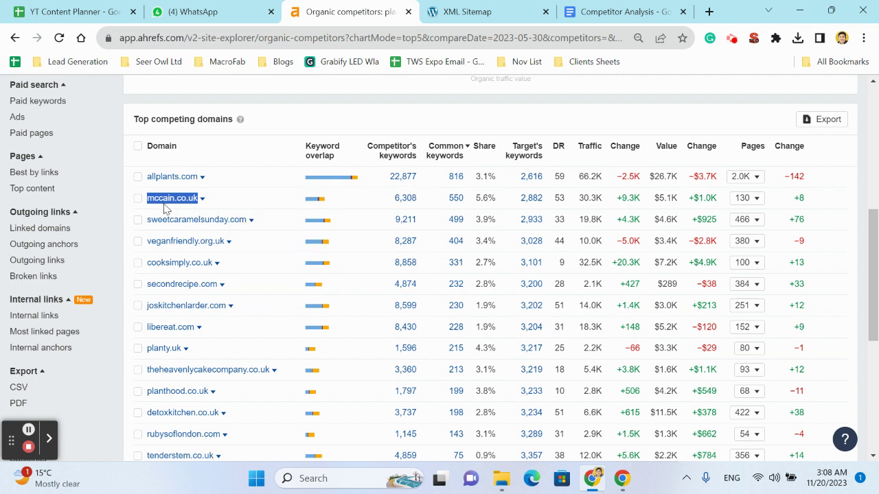
pyautogui.click(351, 230)
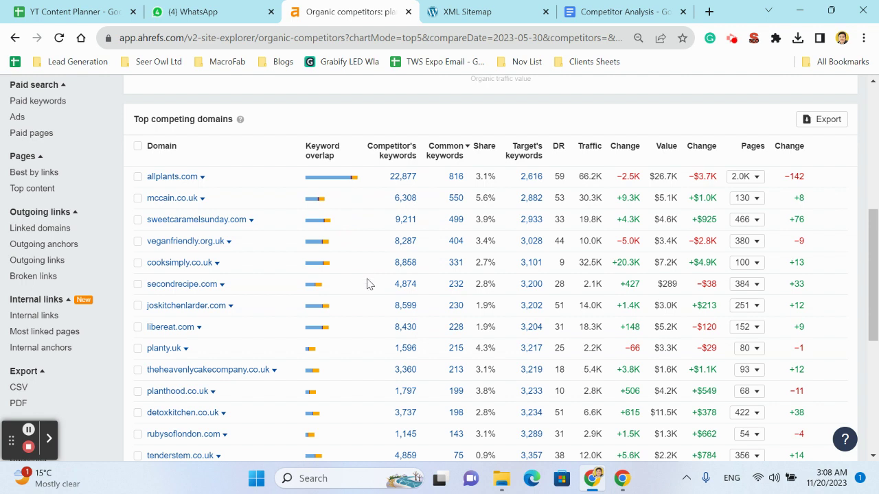
# - Examine the competitor's keywords, traffic and common keywords for secondrecipe.com in the competing domains table
pyautogui.click(201, 283)
pyautogui.doubleClick(201, 283)
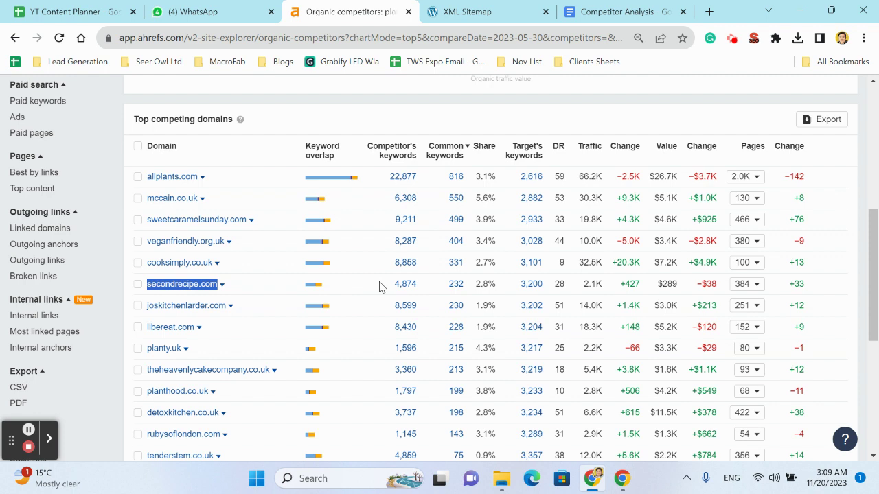
pyautogui.moveTo(381, 287); pyautogui.dragTo(421, 291)
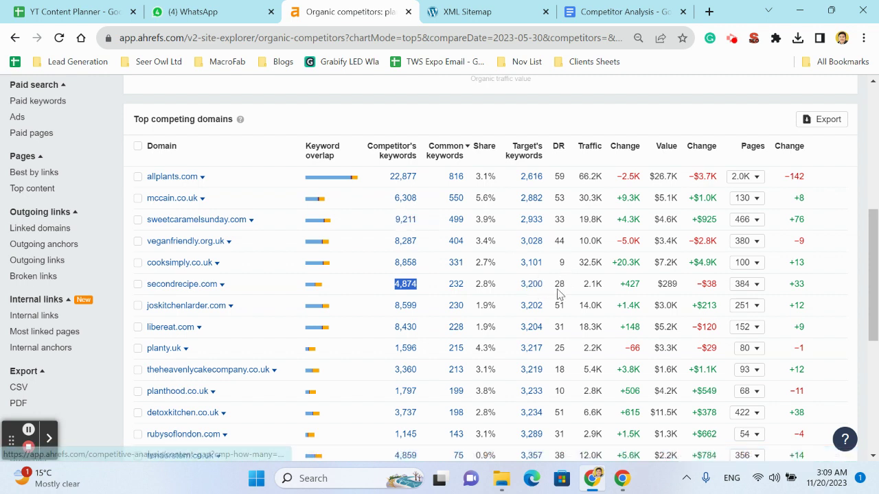
pyautogui.moveTo(582, 283); pyautogui.dragTo(610, 280)
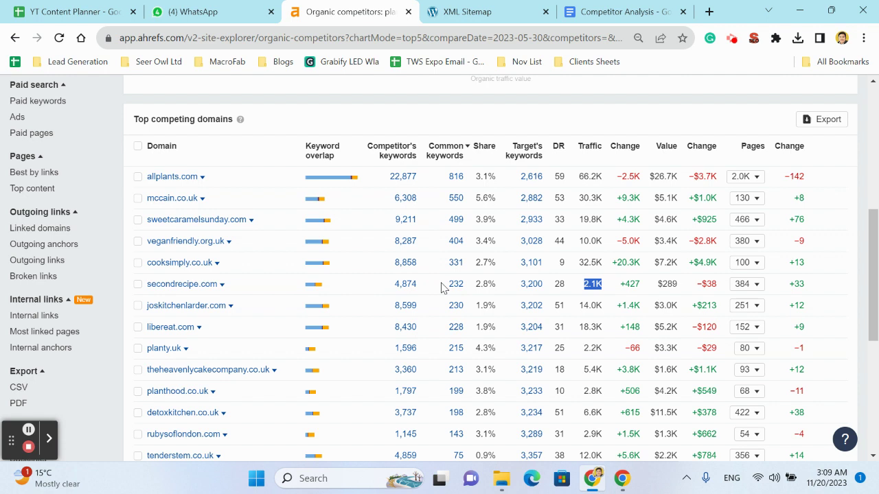
pyautogui.moveTo(443, 283); pyautogui.dragTo(478, 288)
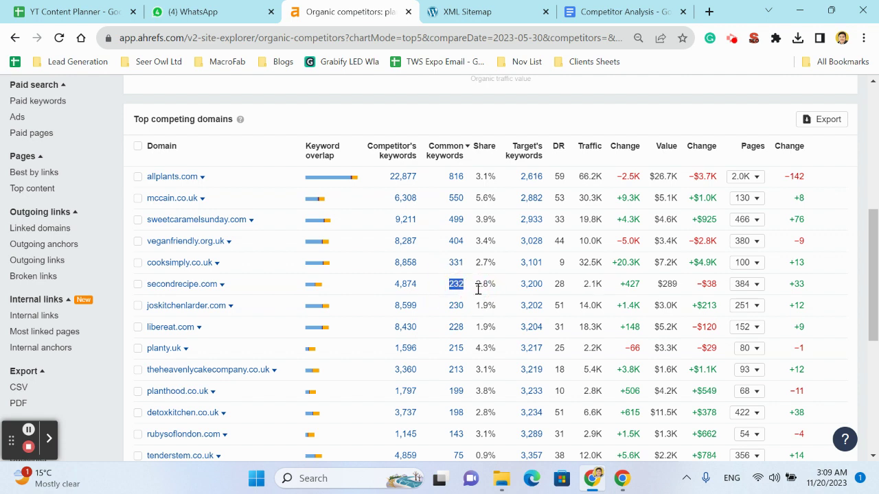
pyautogui.click(423, 287)
pyautogui.doubleClick(405, 285)
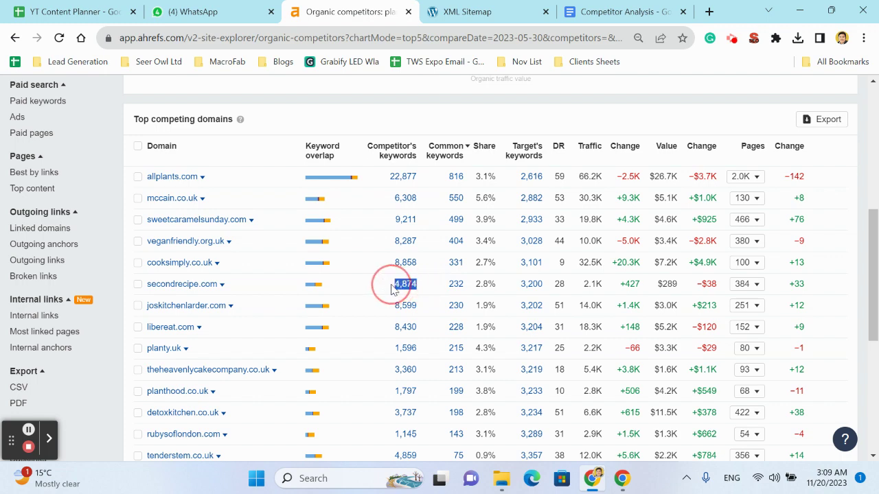
# - Open the Content gap report for plantsumo.com
pyautogui.scroll(2, 172, 206)
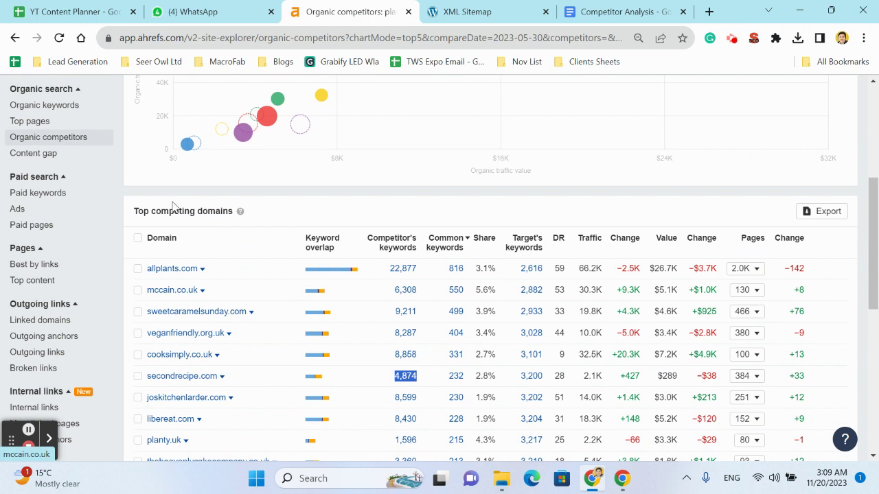
pyautogui.click(72, 158)
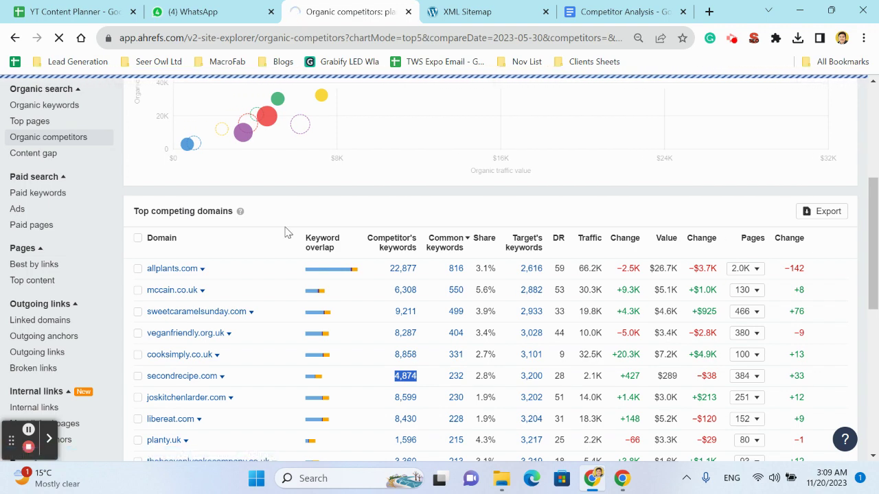
pyautogui.scroll(-5, 383, 291)
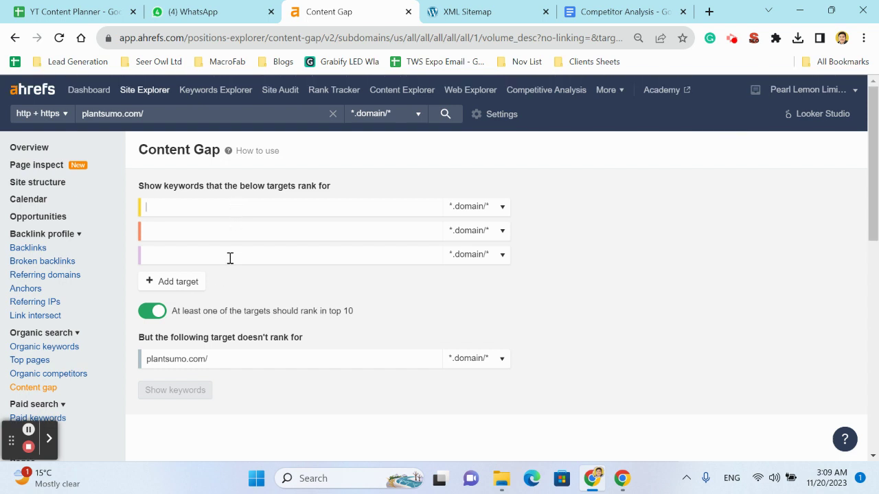
# - Examine the Content Gap form's three target fields and the domain matching options for the first target
pyautogui.click(233, 204)
pyautogui.rightClick(234, 204)
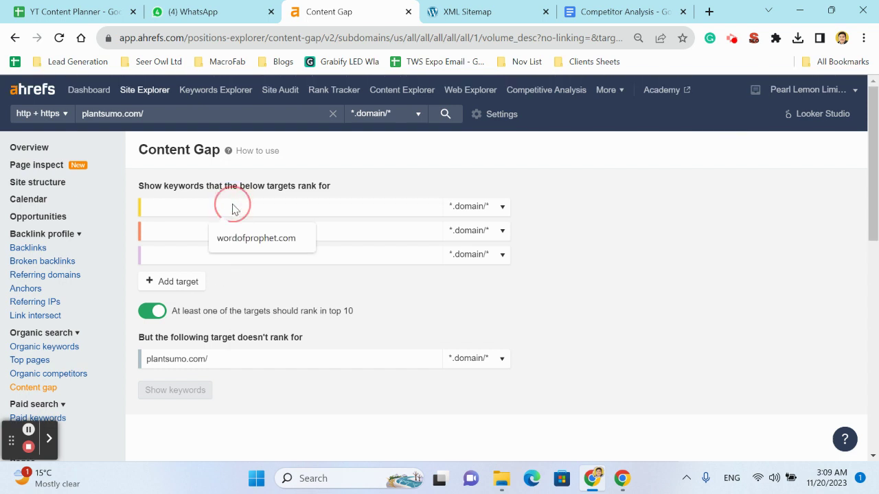
pyautogui.click(635, 274)
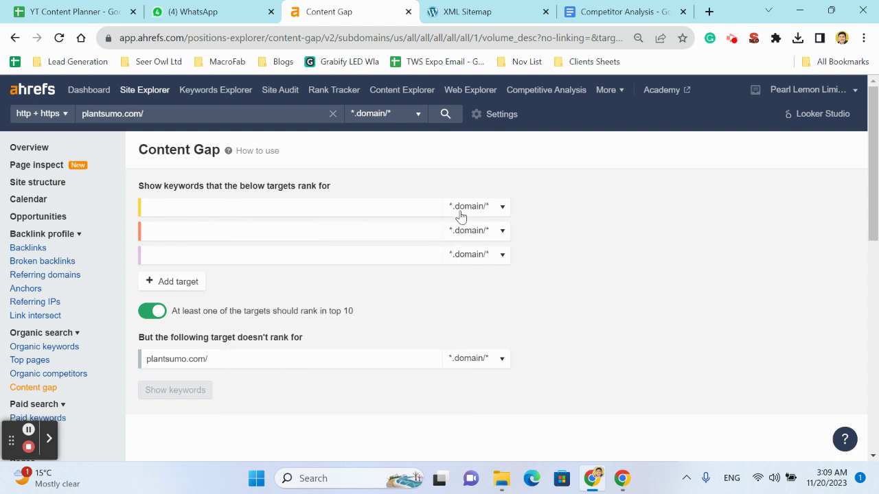
pyautogui.click(456, 209)
pyautogui.click(411, 212)
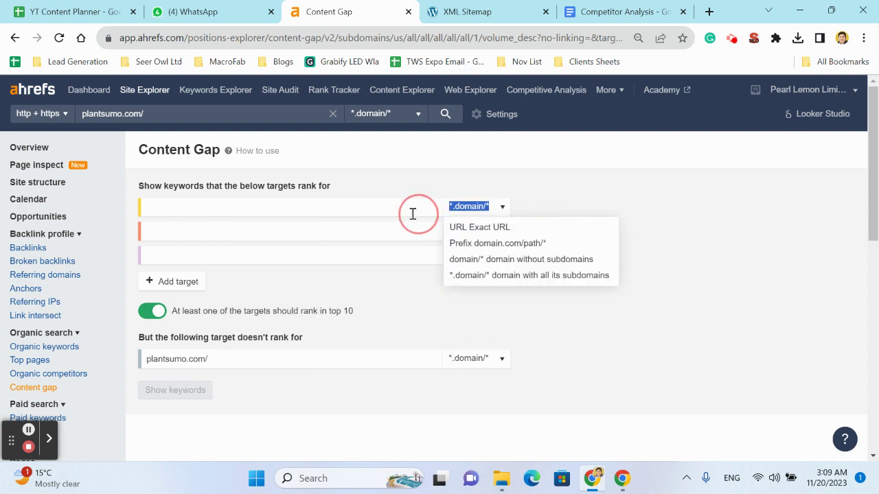
pyautogui.click(332, 229)
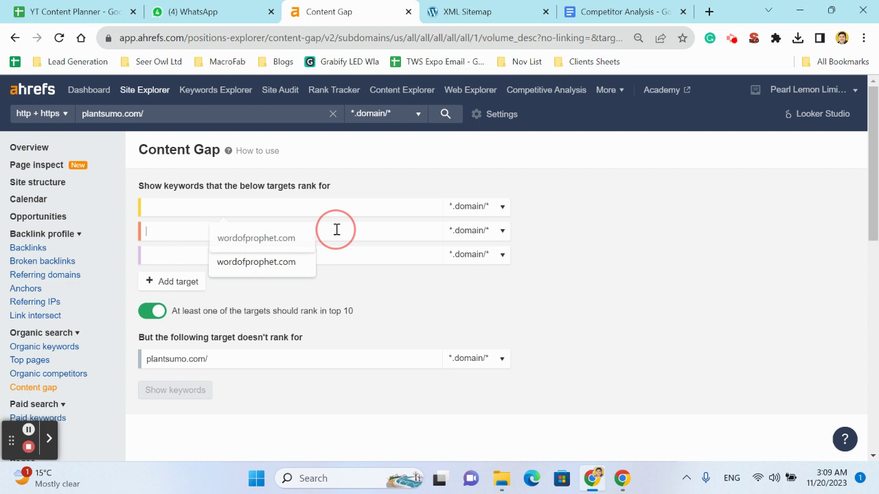
pyautogui.click(168, 251)
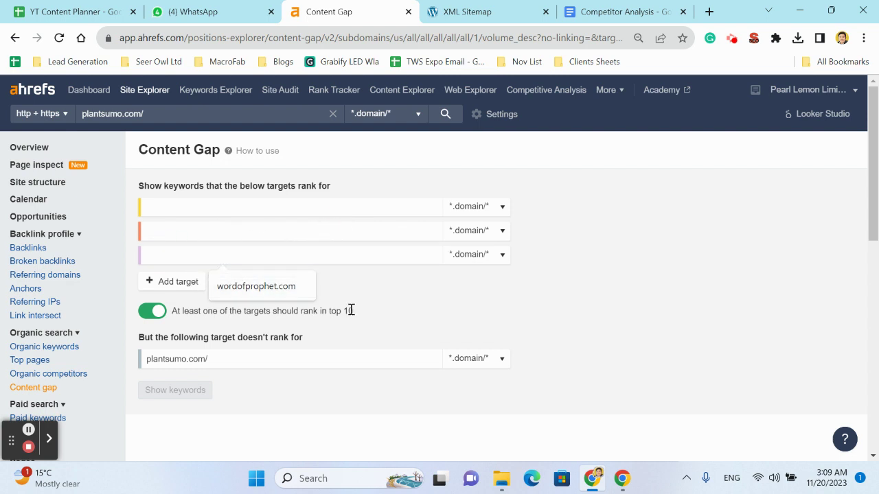
pyautogui.click(283, 386)
# - Start entering "allrecipies." as the first competitor target in the Content Gap form
pyautogui.moveTo(203, 379); pyautogui.dragTo(235, 308)
pyautogui.click(237, 310)
pyautogui.click(235, 213)
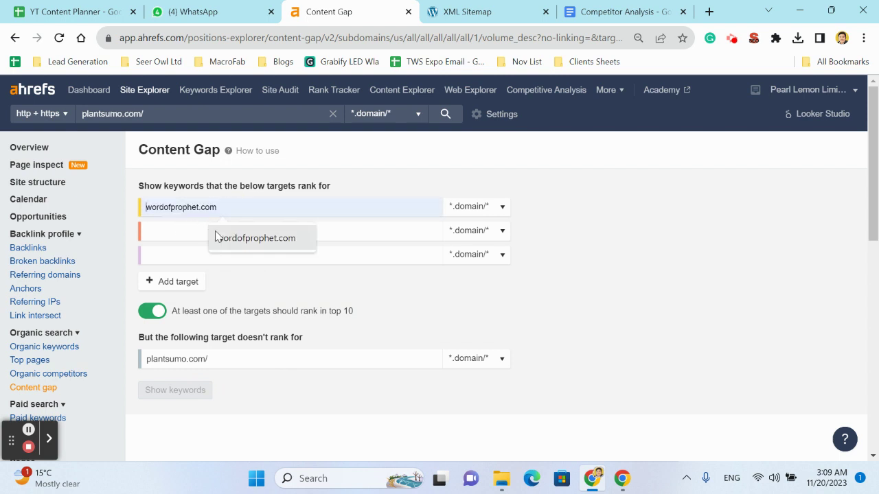
pyautogui.write('s.')
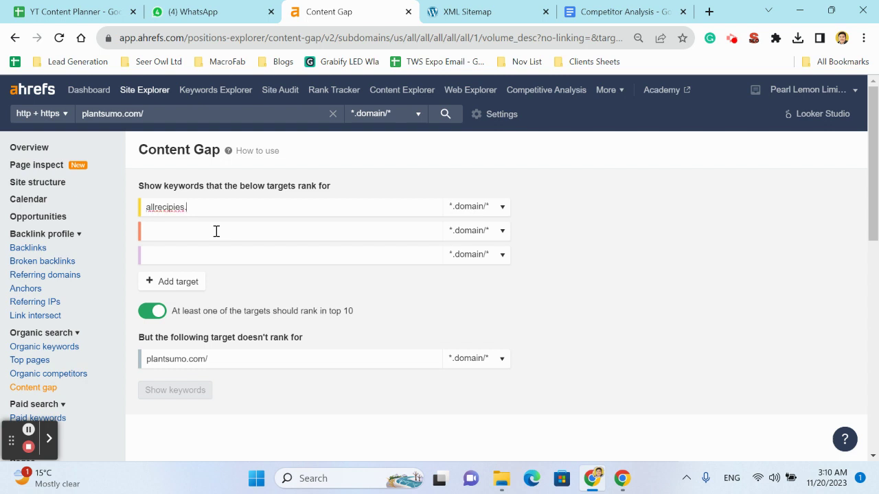
# - Return to the Organic competitors report and look through the top competing domains for a competitor to compare
pyautogui.scroll(-1, 91, 306)
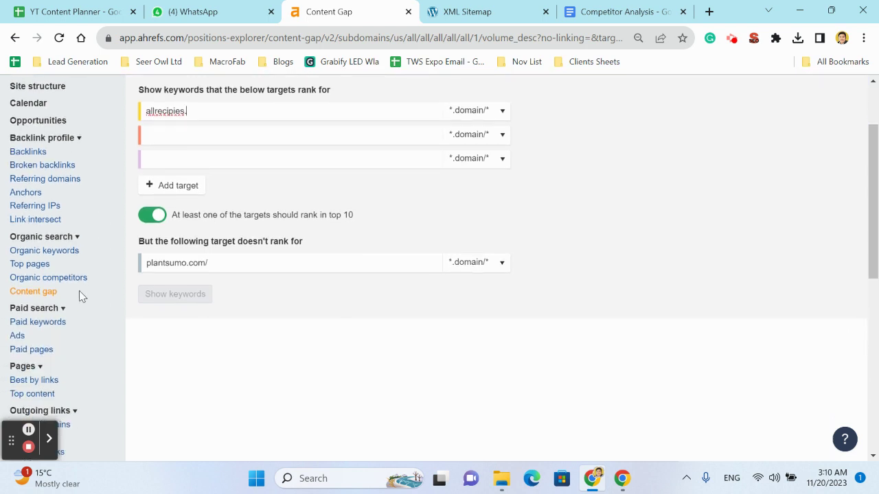
pyautogui.click(71, 278)
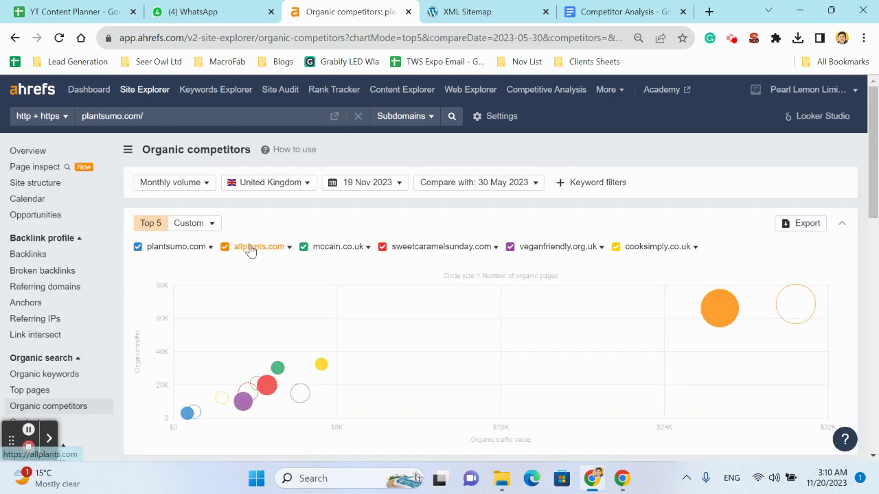
pyautogui.scroll(-4, 216, 333)
pyautogui.scroll(4, 216, 333)
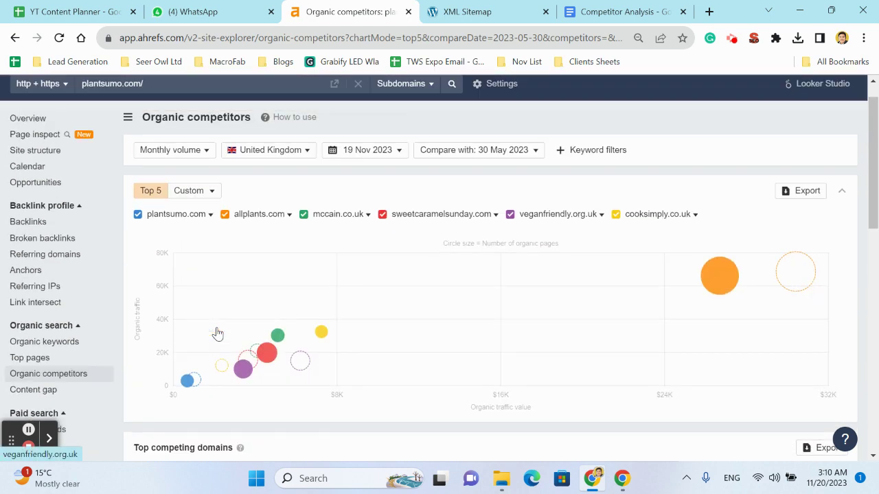
pyautogui.scroll(-1, 217, 333)
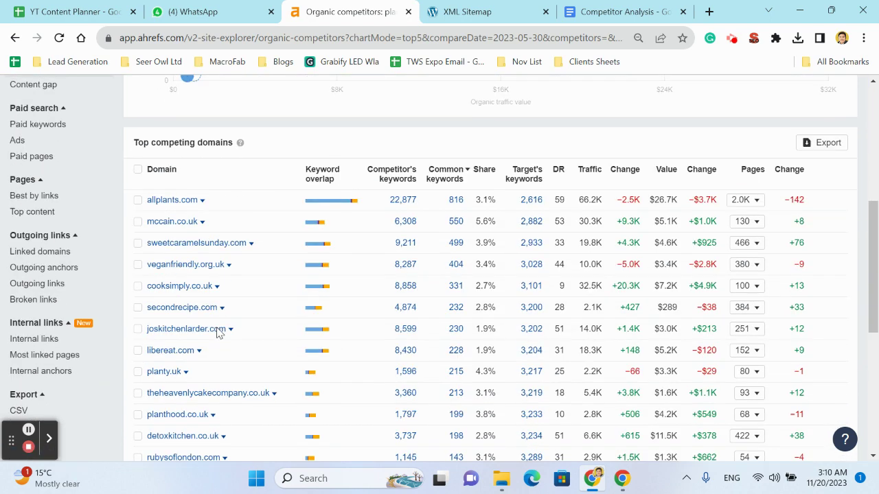
pyautogui.scroll(-1, 219, 331)
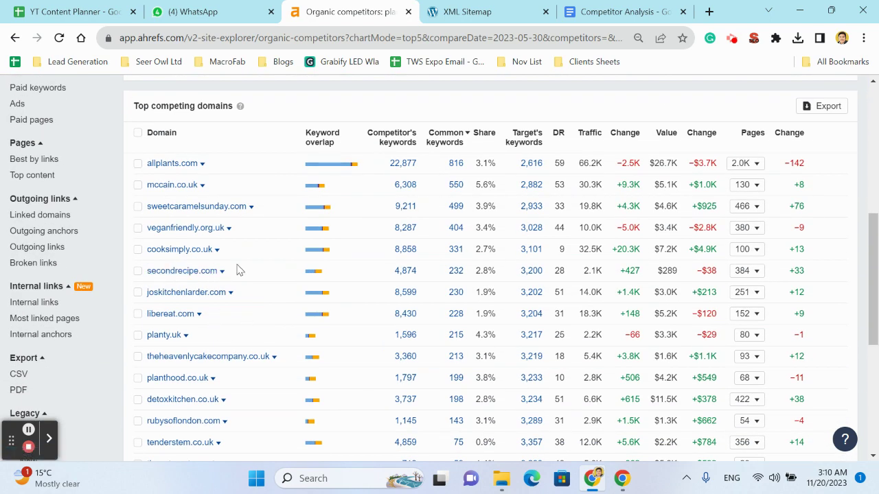
# - Copy the domain secondrecipe.com from the top competing domains, and check the keyword metrics of planthood.co.uk and cooksimply.co.uk
pyautogui.moveTo(236, 273); pyautogui.dragTo(147, 273)
pyautogui.hotkey('ctrl', 'c')
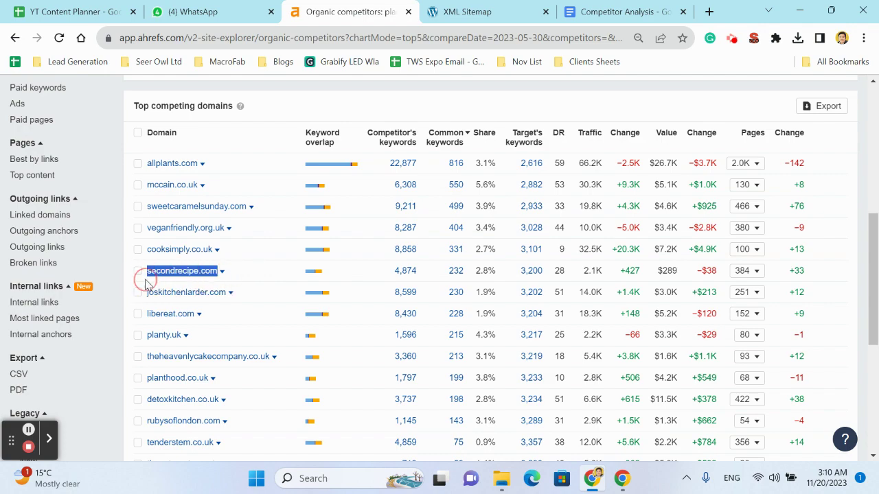
pyautogui.scroll(10, 109, 226)
pyautogui.scroll(-13, 174, 281)
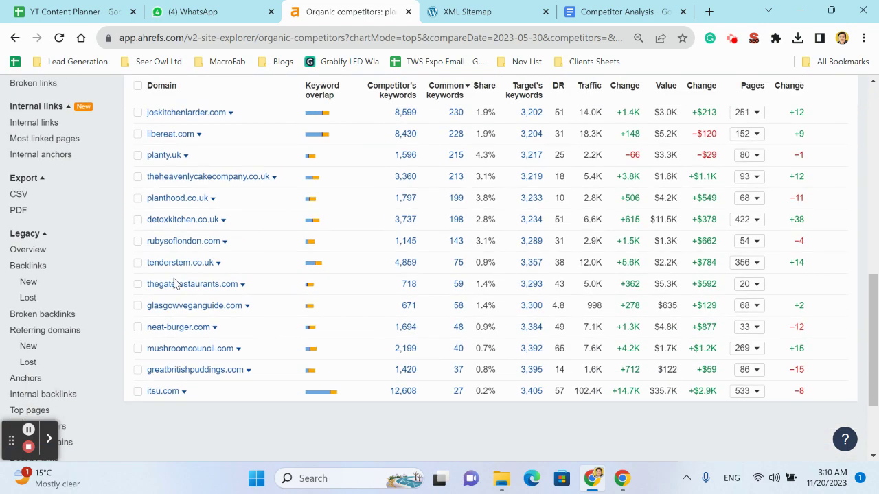
pyautogui.scroll(4, 173, 281)
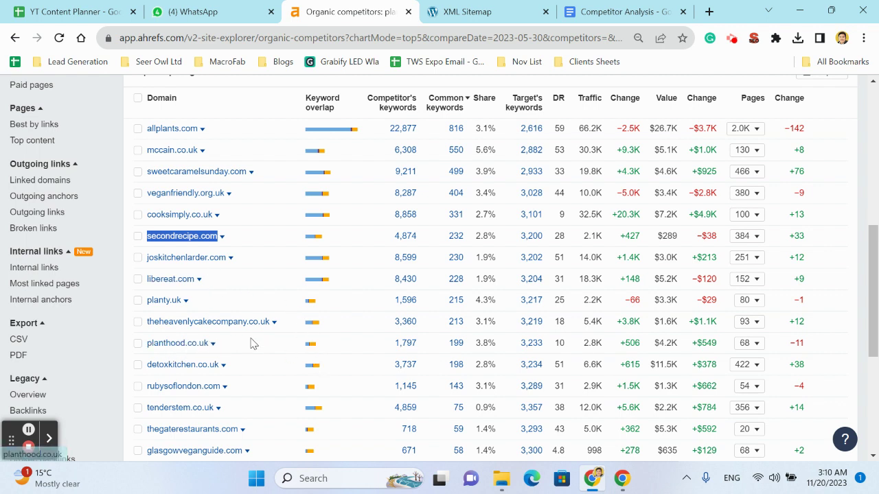
pyautogui.moveTo(376, 349); pyautogui.dragTo(577, 352)
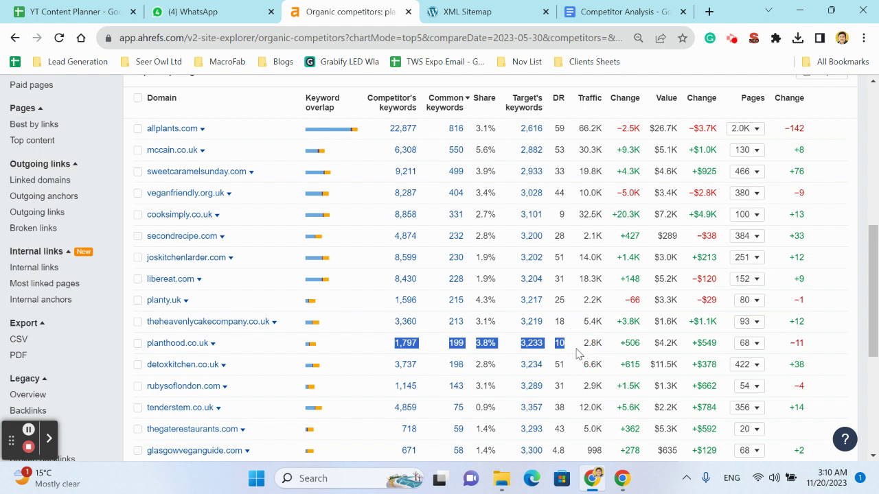
pyautogui.moveTo(376, 217); pyautogui.dragTo(534, 219)
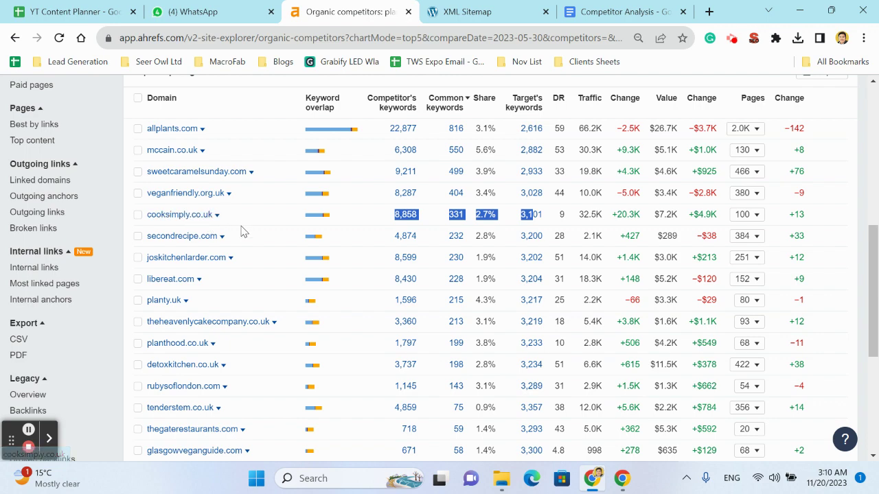
# - Search Google for cooksimply.co.uk in a new browser tab
pyautogui.click(710, 17)
pyautogui.write('cooksimply.ci.')
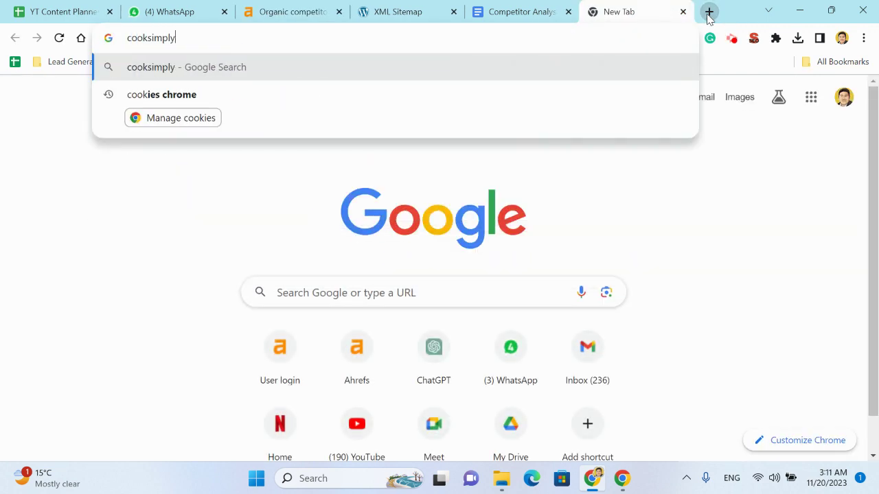
pyautogui.press('BackSpace')
pyautogui.press('BackSpace')
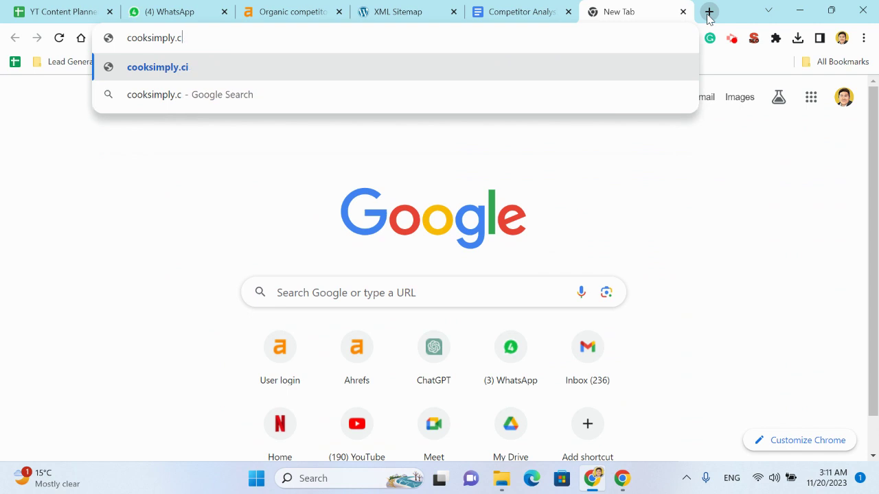
pyautogui.write('o.uk')
pyautogui.press('Down')
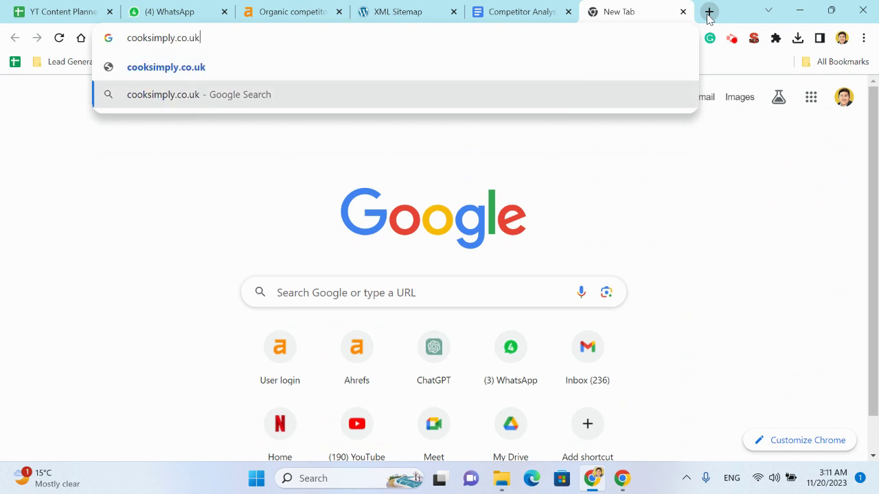
pyautogui.press('Return')
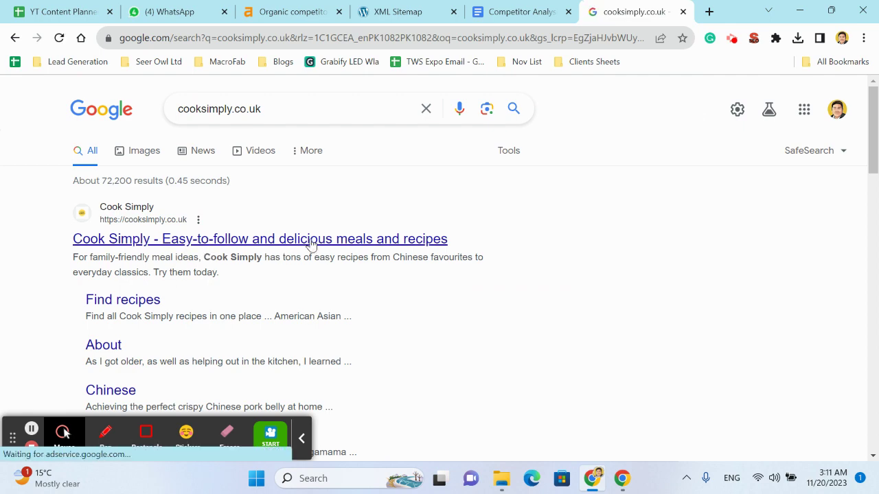
# - Open the Cook Simply website from the search results and look through its recipe categories and home page recipes
pyautogui.scroll(-4, 309, 245)
pyautogui.scroll(4, 310, 245)
pyautogui.click(240, 238)
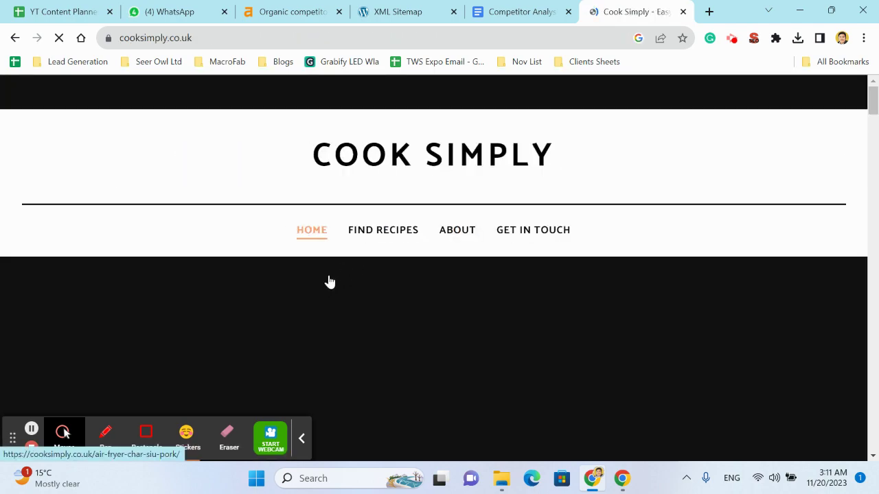
pyautogui.moveTo(391, 244)
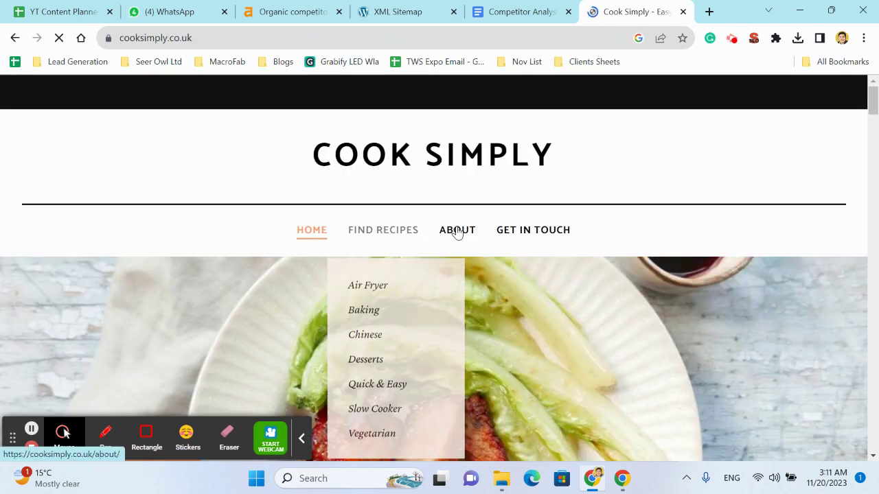
pyautogui.scroll(-10, 378, 241)
pyautogui.scroll(-8, 378, 241)
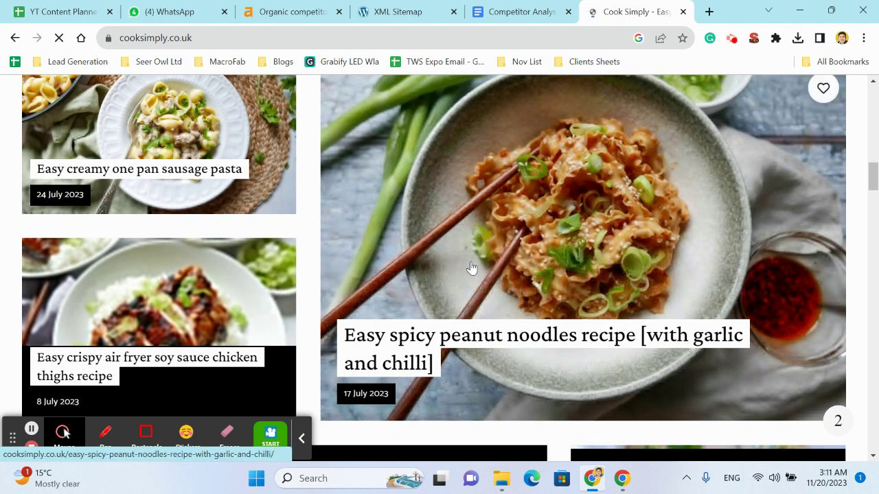
# - Return to the Organic competitors report in Ahrefs and open the Content gap report for plantsumo.com
pyautogui.click(255, 5)
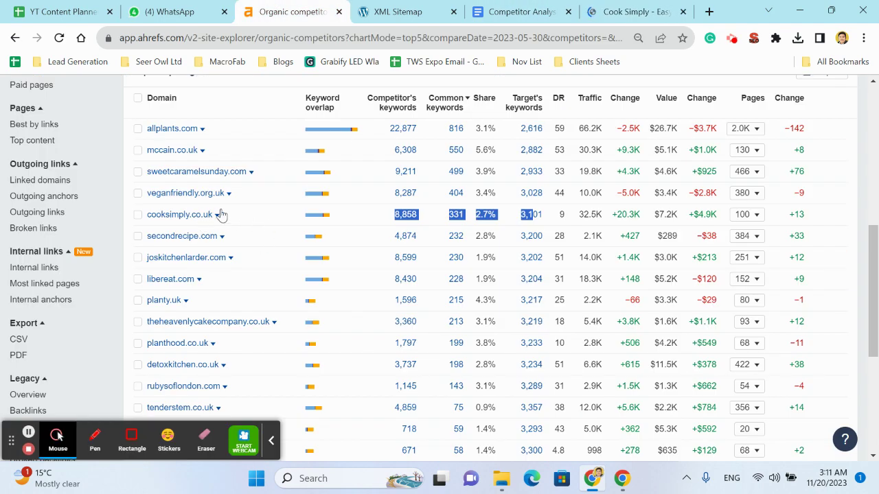
pyautogui.scroll(5, 162, 161)
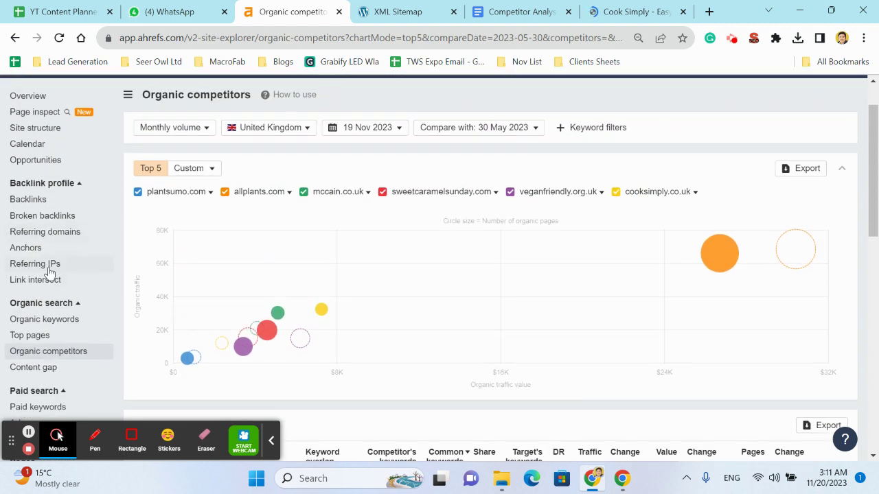
pyautogui.scroll(-1, 75, 337)
pyautogui.click(54, 339)
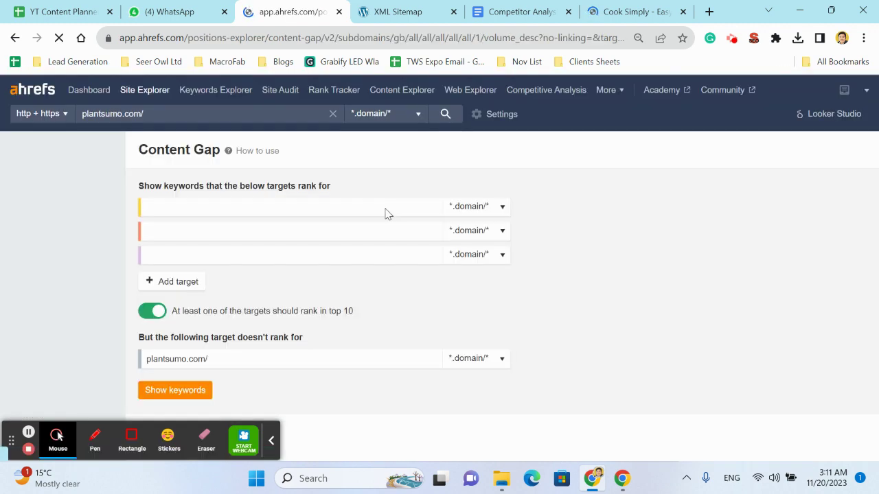
pyautogui.scroll(-2, 333, 196)
pyautogui.scroll(1, 246, 219)
pyautogui.scroll(1, 246, 220)
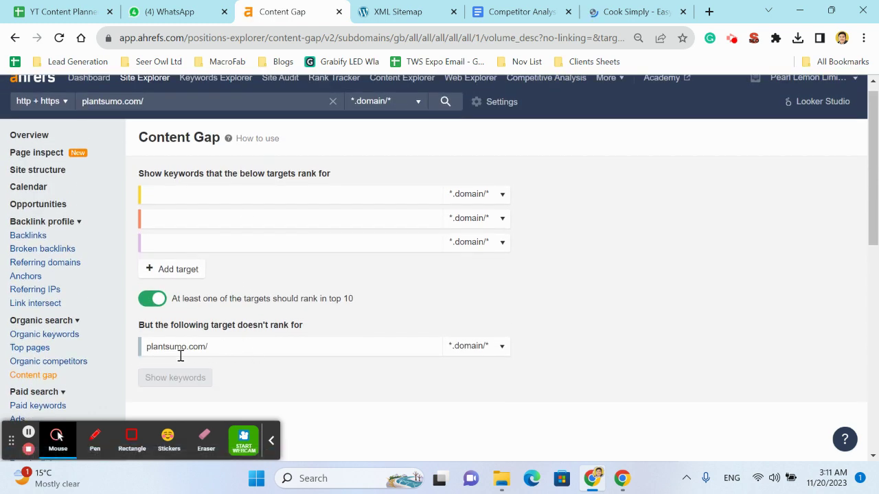
# - Enter secondrecipe.com as the first and cooksimply.co.uk as the second competitor target in the Content Gap form
pyautogui.click(219, 196)
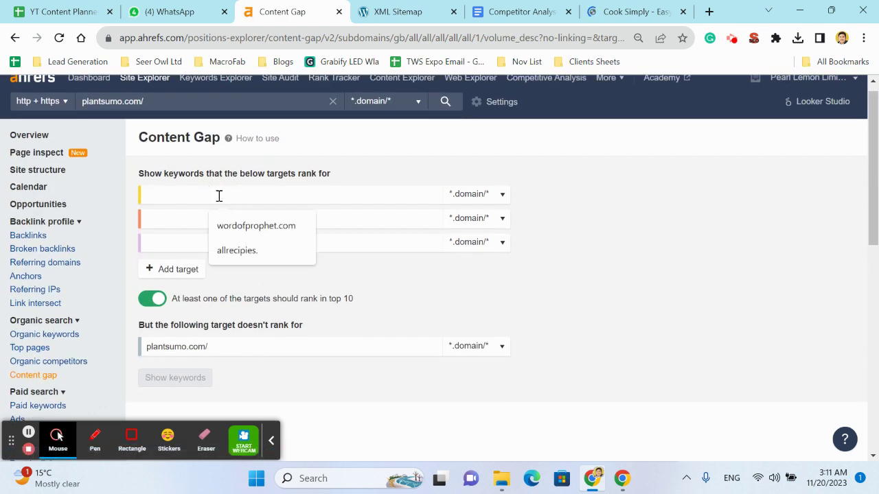
pyautogui.hotkey('ctrl', 'v')
pyautogui.click(211, 216)
pyautogui.write('coo')
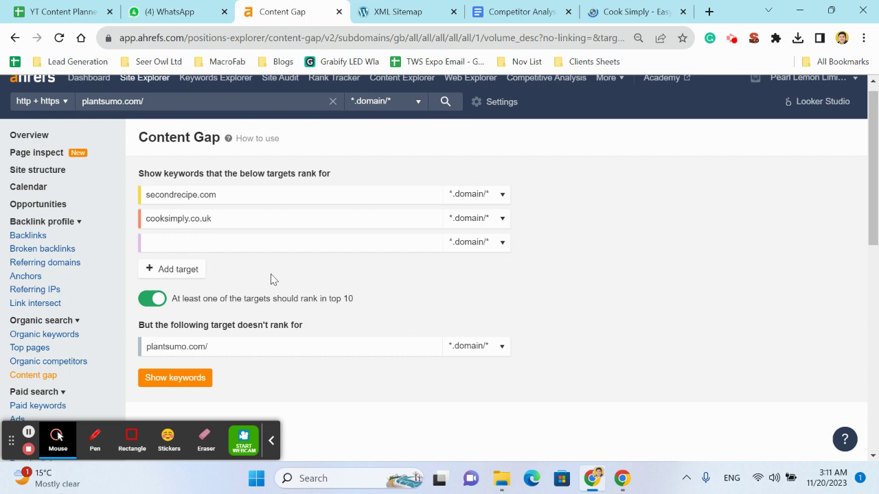
# - Run the content gap comparison to show the keywords both competitors are checked for against plantsumo.com
pyautogui.click(175, 378)
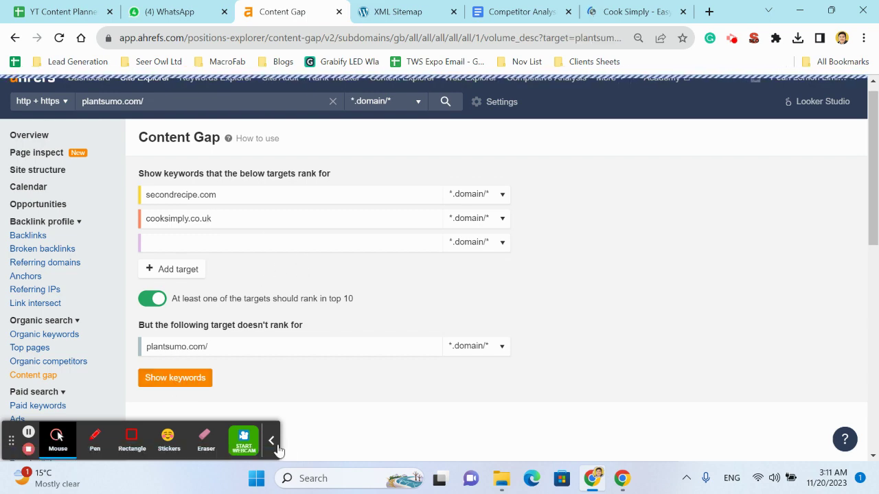
pyautogui.hotkey('ctrl', 'a')
pyautogui.click(262, 390)
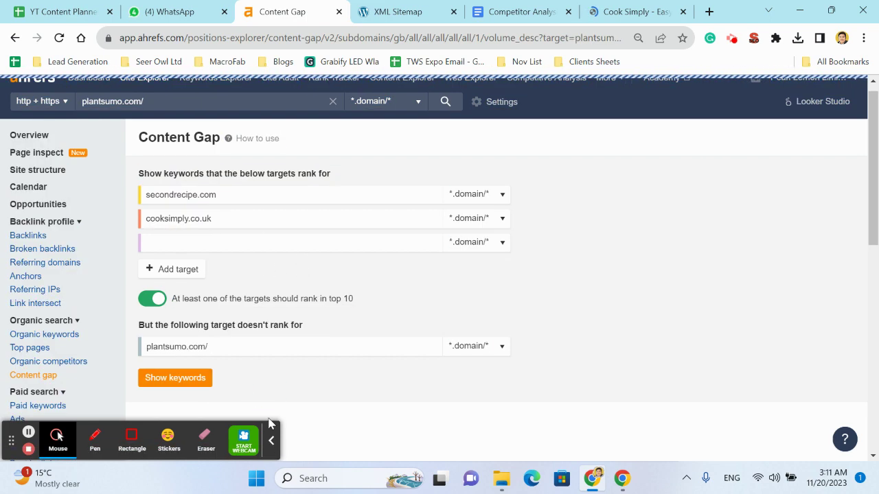
pyautogui.click(271, 444)
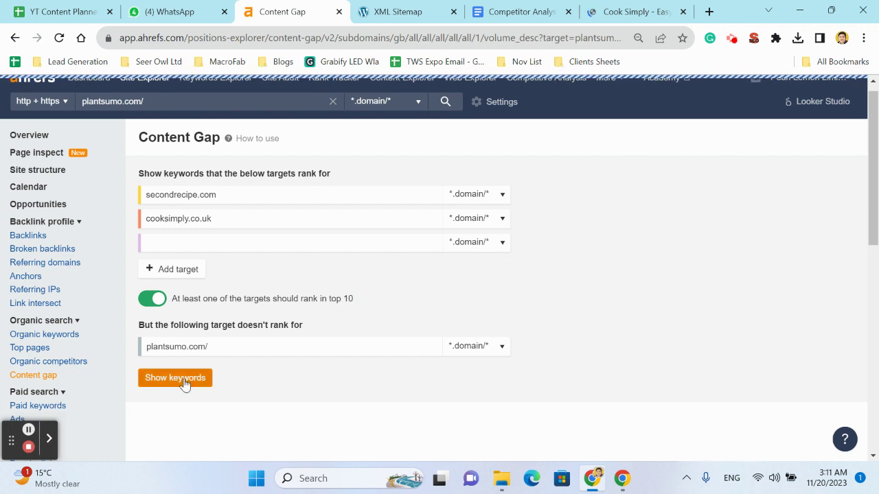
# - Examine the content gap keyword list with its volumes, keyword difficulty and the ranking positions of secondrecipe.com and cooksimply.co.uk
pyautogui.scroll(-3, 318, 371)
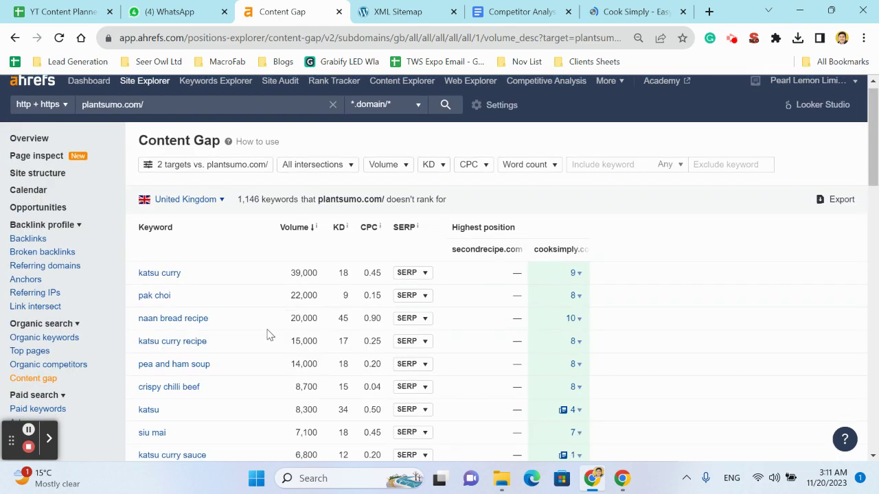
pyautogui.scroll(-5, 269, 334)
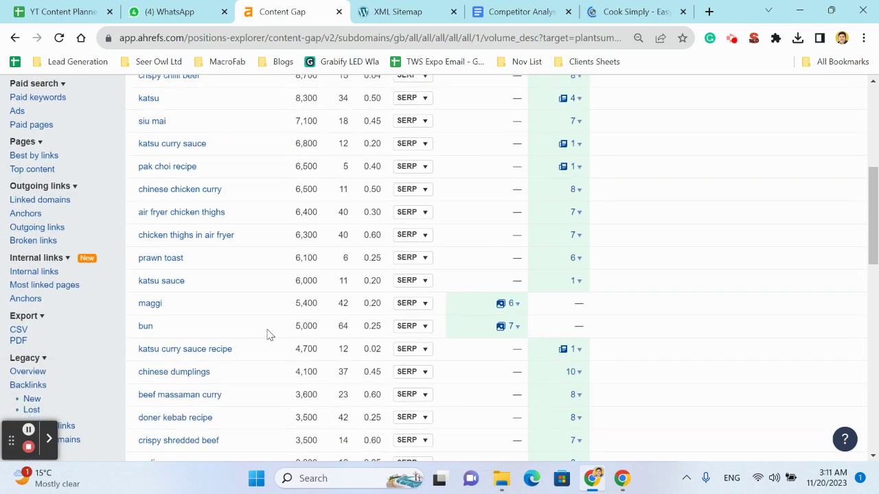
pyautogui.scroll(-3, 269, 335)
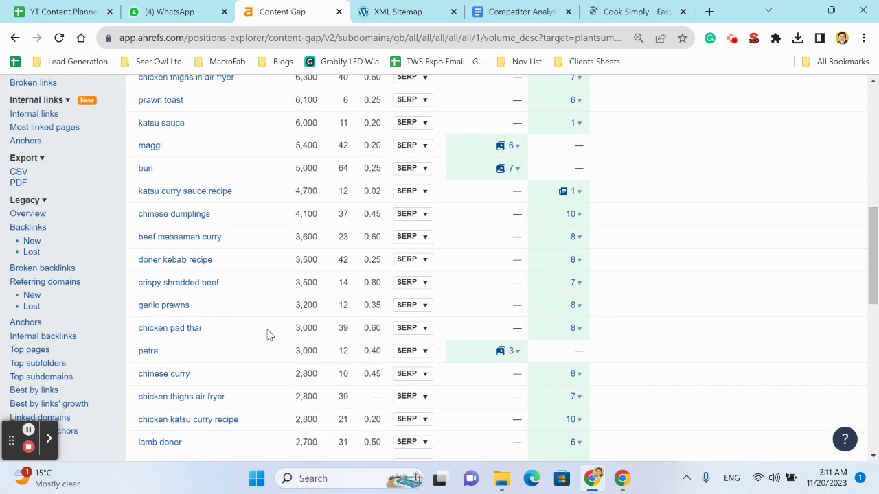
pyautogui.scroll(-6, 269, 335)
pyautogui.scroll(10, 269, 334)
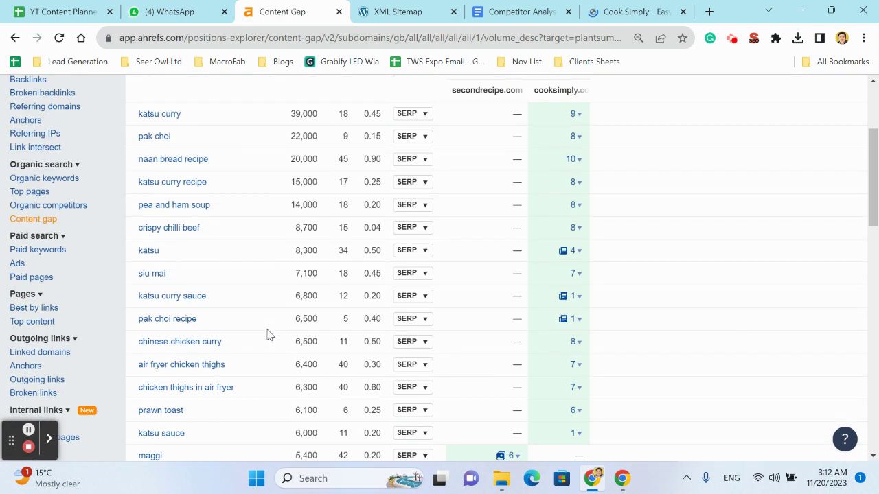
pyautogui.scroll(3, 269, 335)
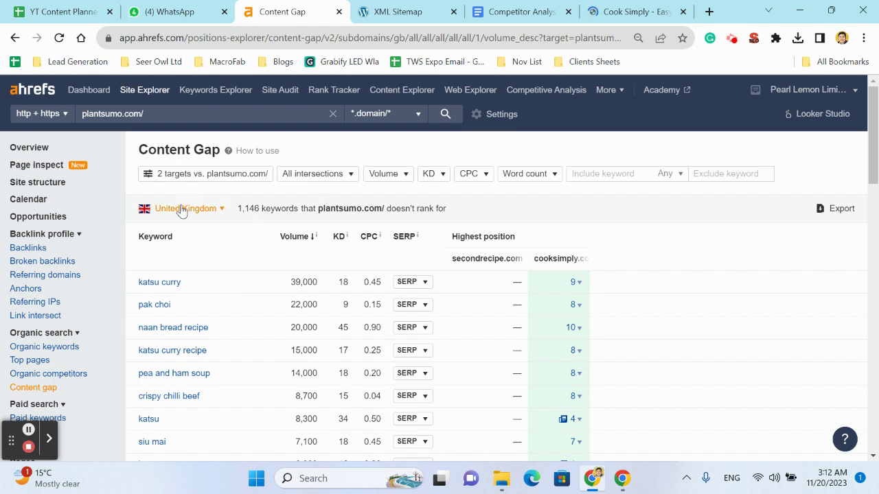
pyautogui.scroll(-1, 247, 302)
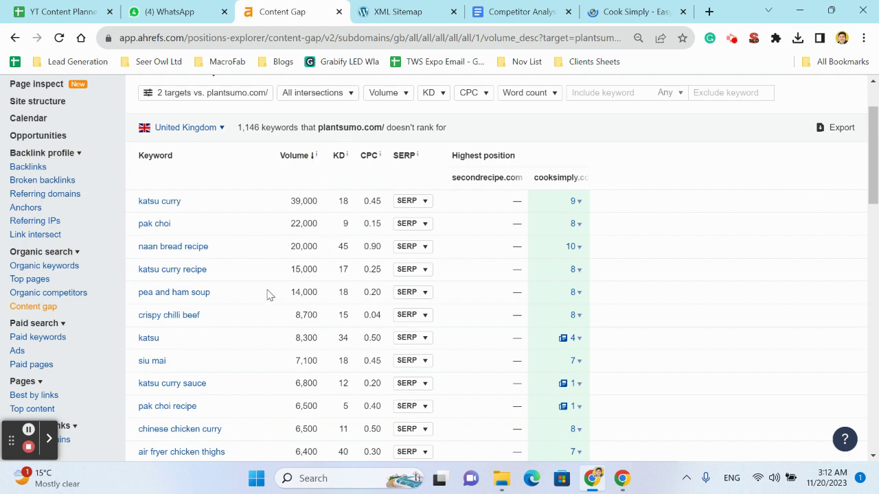
pyautogui.scroll(-15, 269, 294)
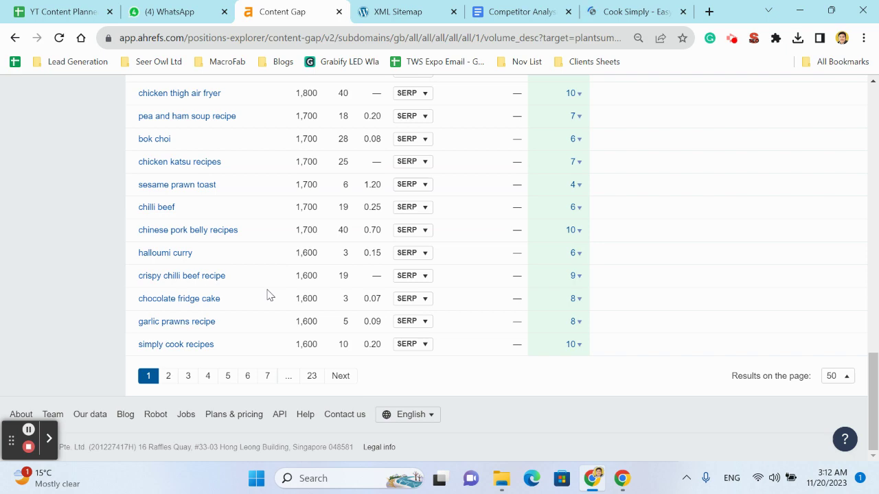
pyautogui.scroll(15, 269, 294)
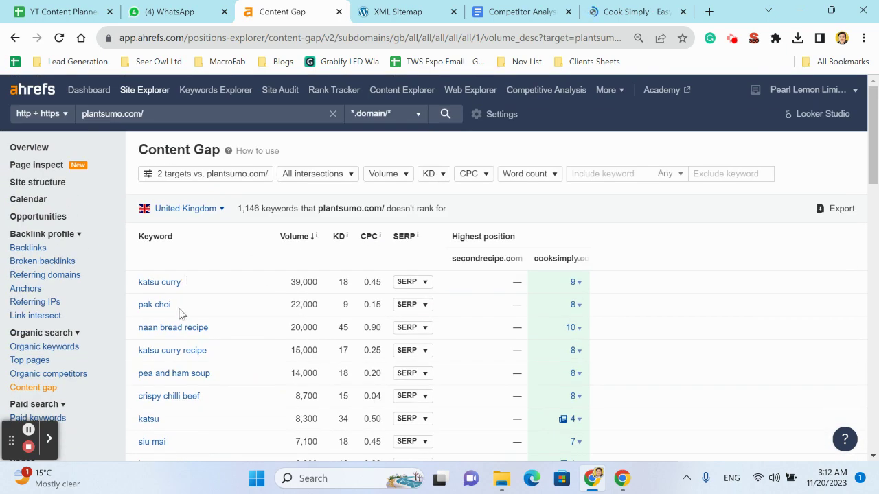
pyautogui.scroll(-5, 233, 372)
pyautogui.scroll(5, 233, 373)
# - Open the Site Explorer overview for secondrecipe.com
pyautogui.click(147, 94)
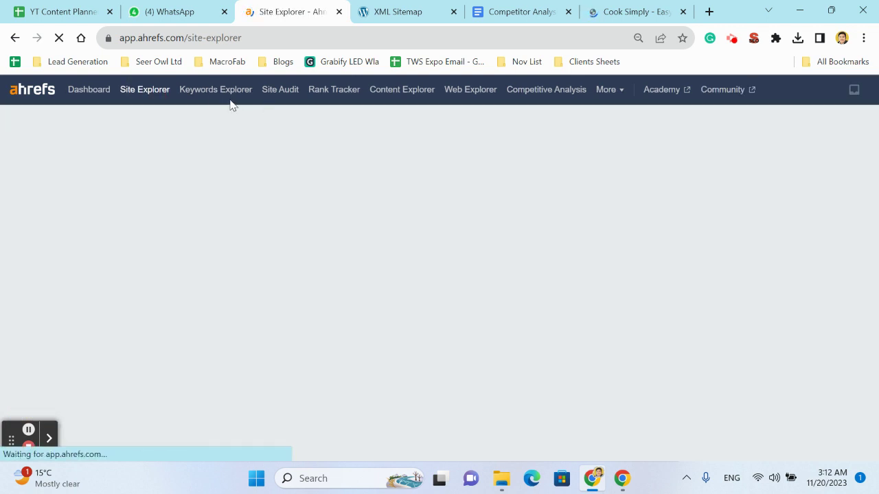
pyautogui.write('secondrecipe.com')
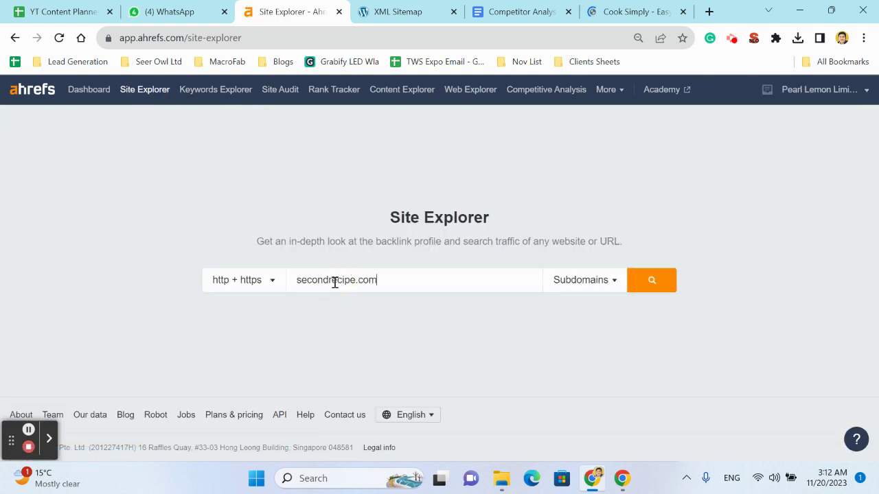
pyautogui.press('Return')
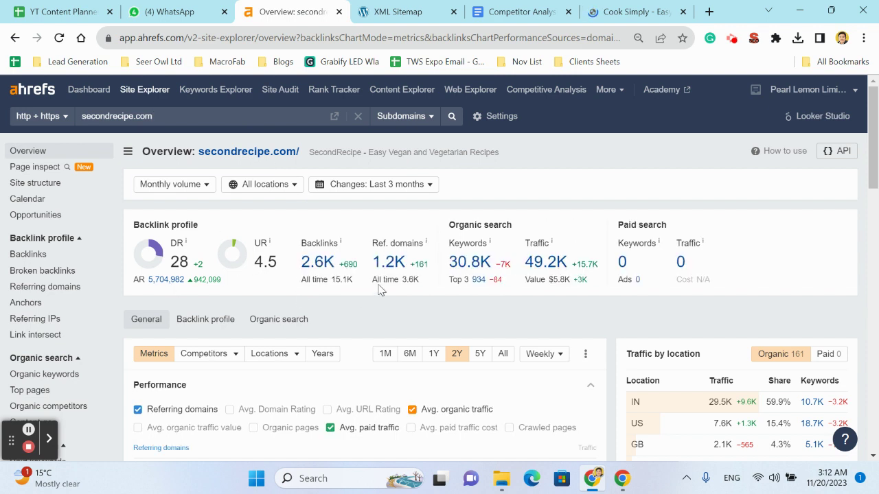
# - Open the Referring domains report for secondrecipe.com and look through the domains linking to it
pyautogui.click(394, 268)
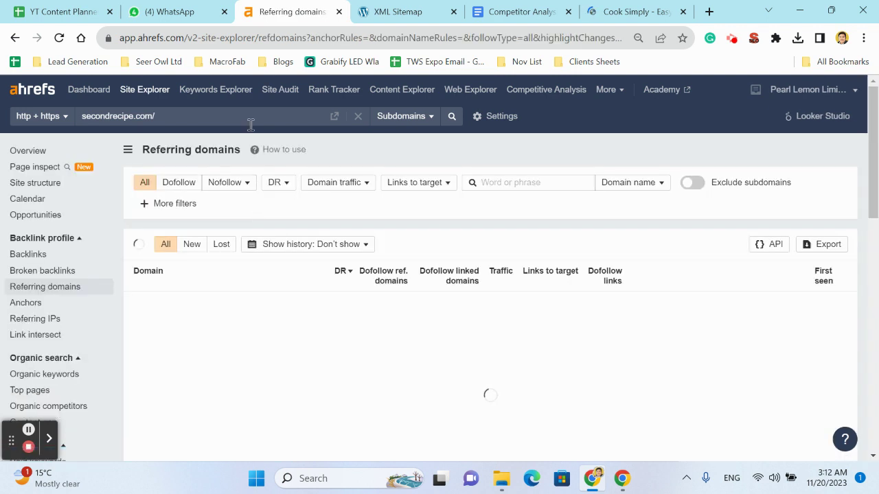
pyautogui.scroll(-1, 344, 230)
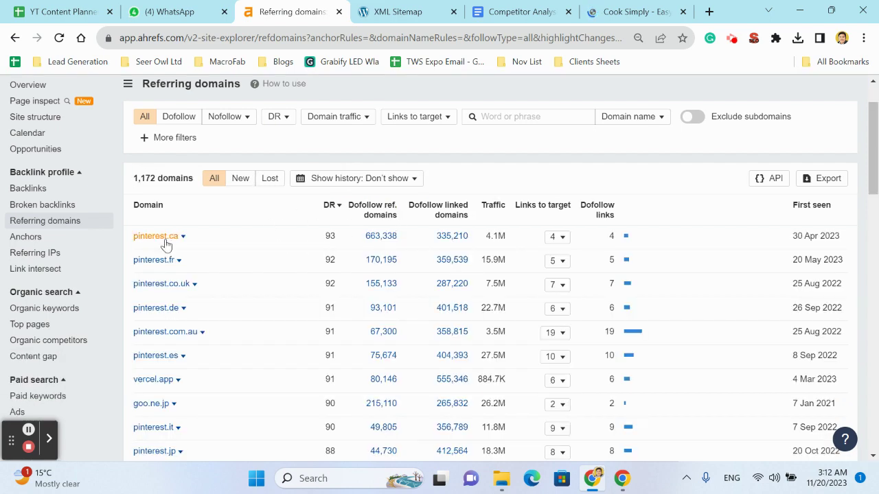
pyautogui.scroll(-3, 240, 308)
pyautogui.scroll(2, 239, 309)
pyautogui.scroll(1, 238, 309)
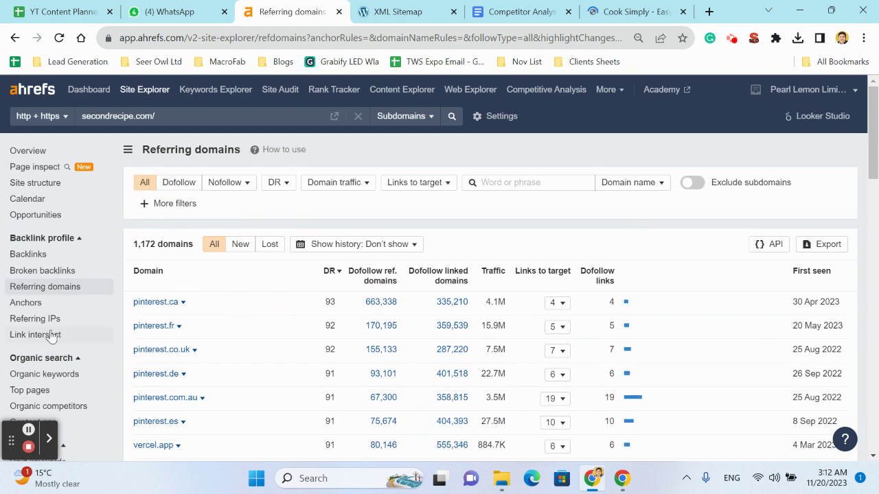
# - Examine the highest-DR referring domains of secondrecipe.com, singling out pinterest.ca and pinterest.fr among the linking sites
pyautogui.moveTo(128, 304); pyautogui.dragTo(202, 308)
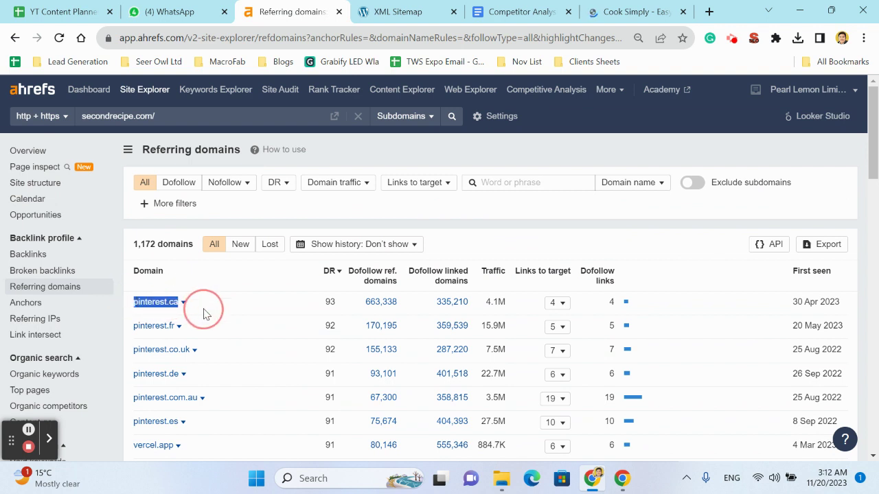
pyautogui.click(168, 246)
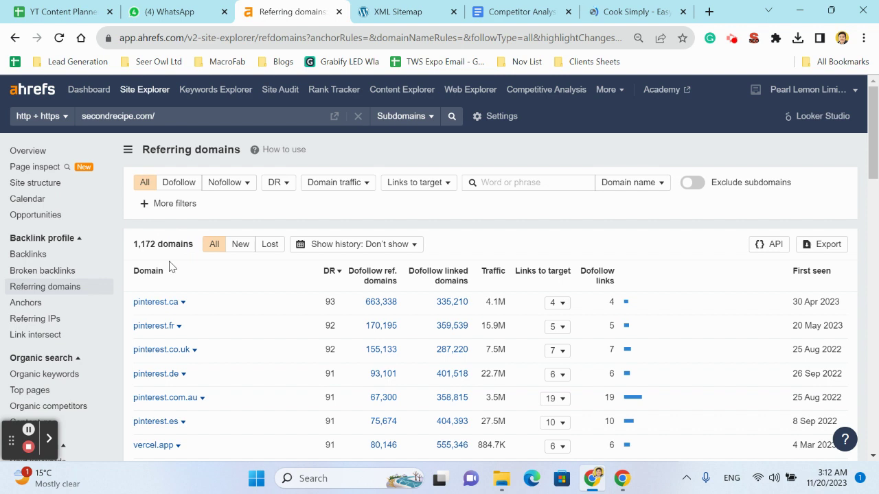
pyautogui.scroll(-1, 171, 266)
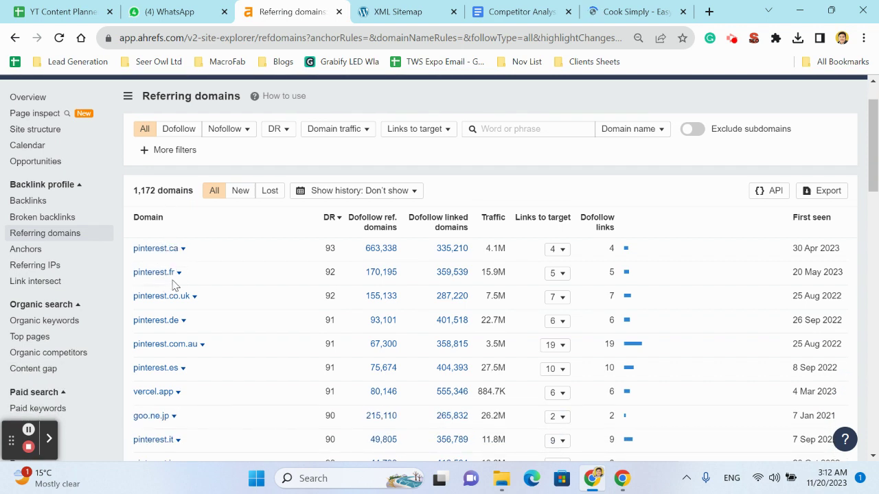
pyautogui.scroll(-2, 175, 343)
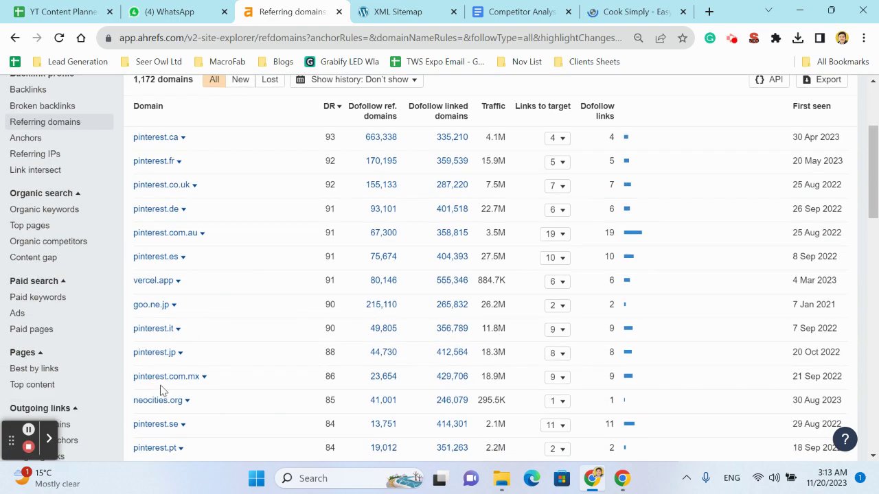
pyautogui.scroll(-6, 162, 390)
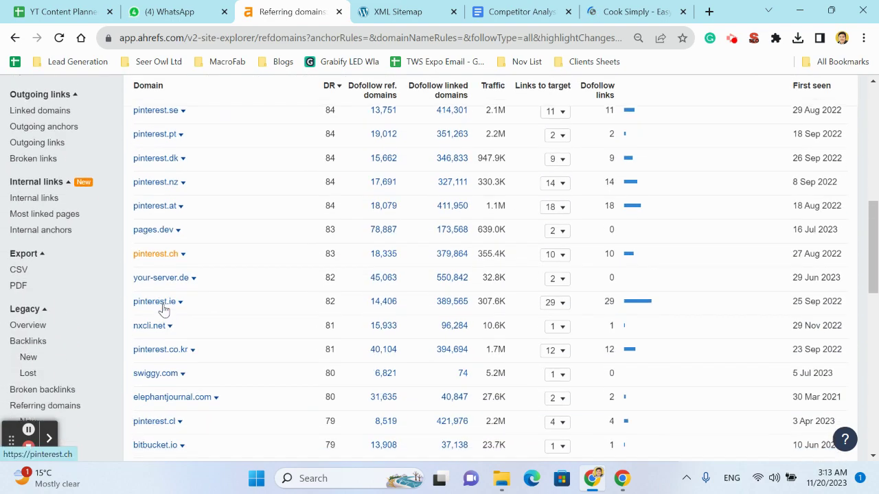
pyautogui.scroll(10, 163, 310)
pyautogui.moveTo(133, 301); pyautogui.dragTo(184, 306)
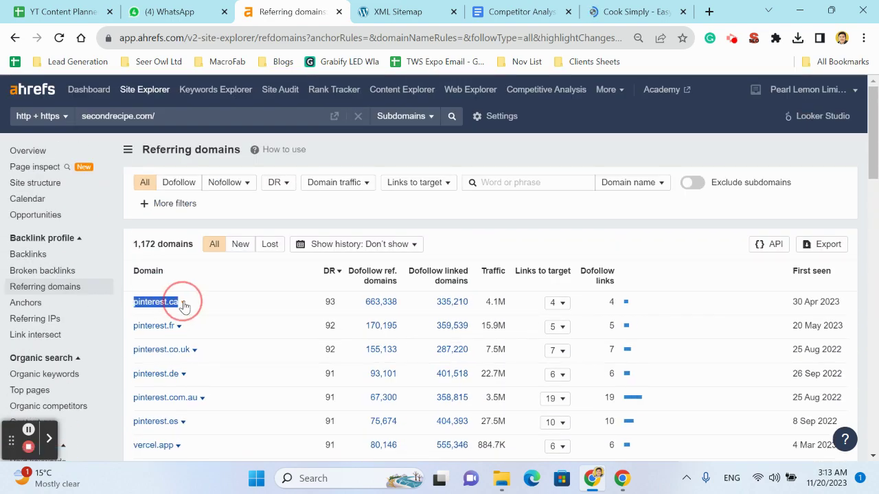
pyautogui.moveTo(128, 328); pyautogui.dragTo(173, 326)
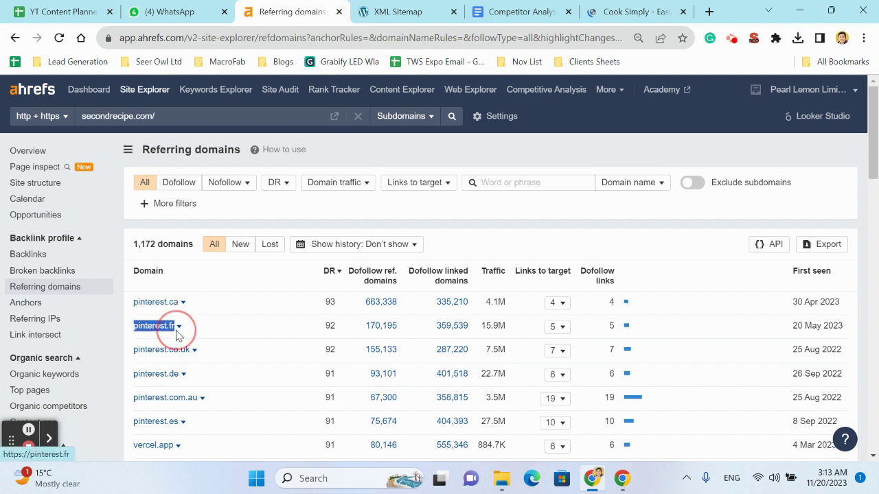
# - Review the full first page of secondrecipe.com's referring domains, comparing the Pinterest entries with the lower-DR sites down to the page's end
pyautogui.scroll(-1, 124, 358)
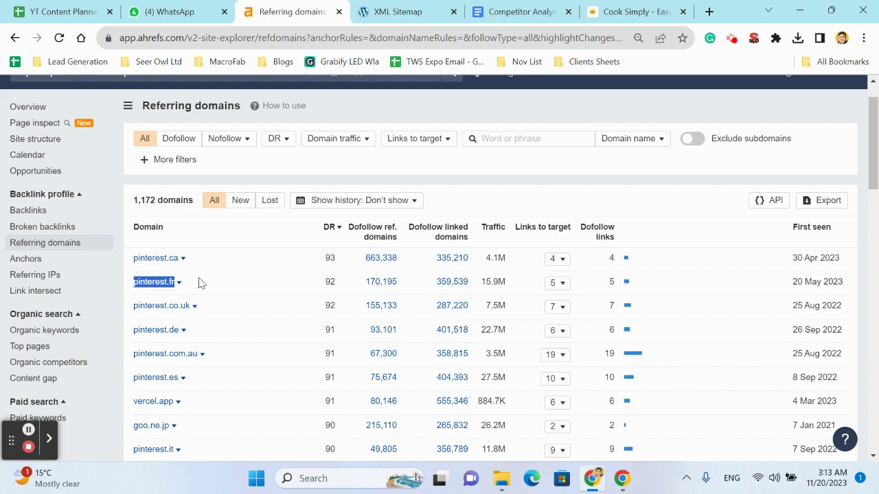
pyautogui.scroll(-15, 201, 284)
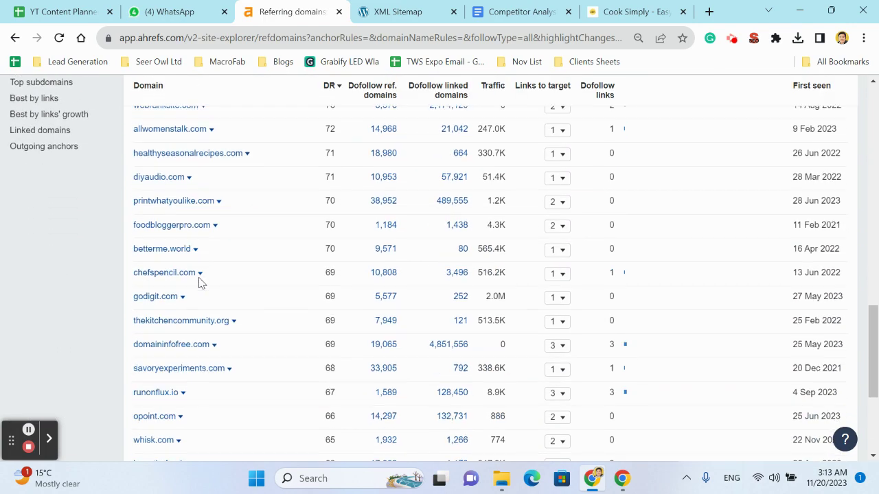
pyautogui.scroll(17, 201, 283)
pyautogui.doubleClick(154, 260)
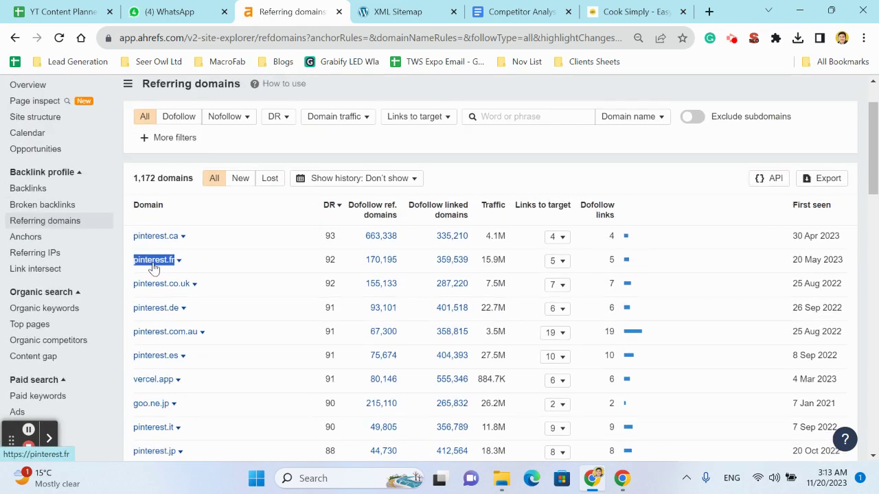
pyautogui.moveTo(131, 234); pyautogui.dragTo(181, 240)
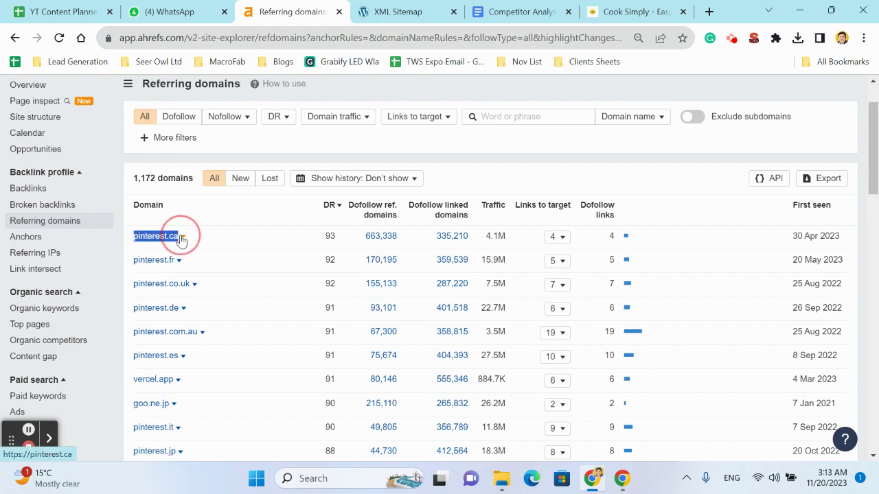
pyautogui.scroll(-6, 198, 304)
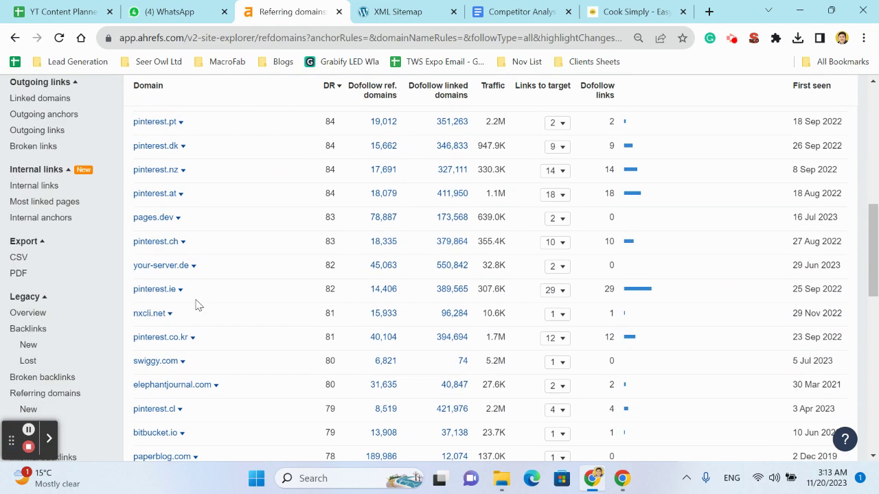
pyautogui.scroll(-10, 197, 304)
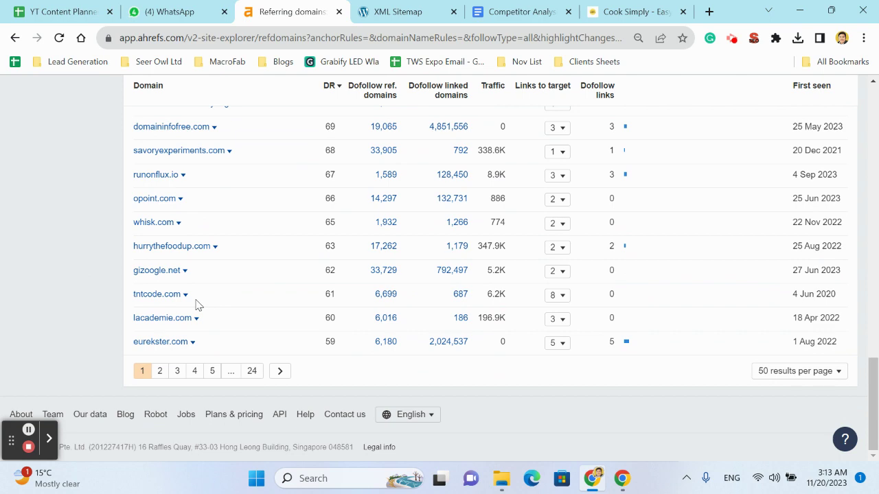
pyautogui.scroll(16, 198, 304)
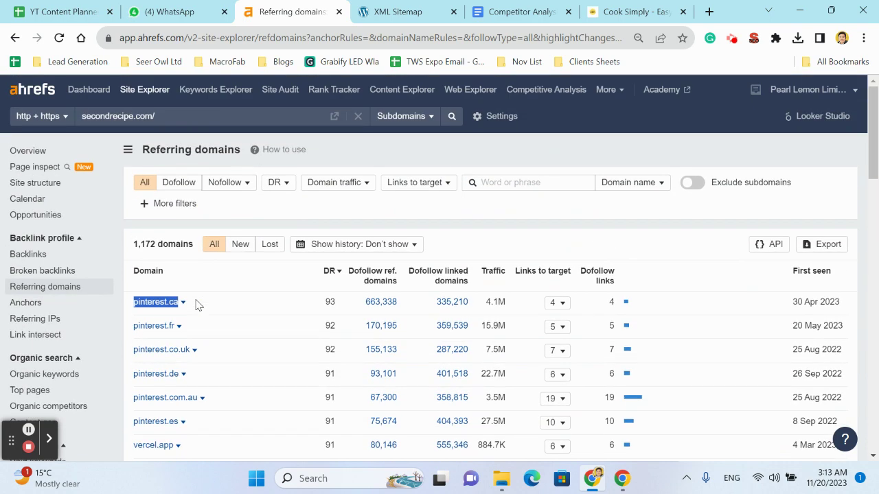